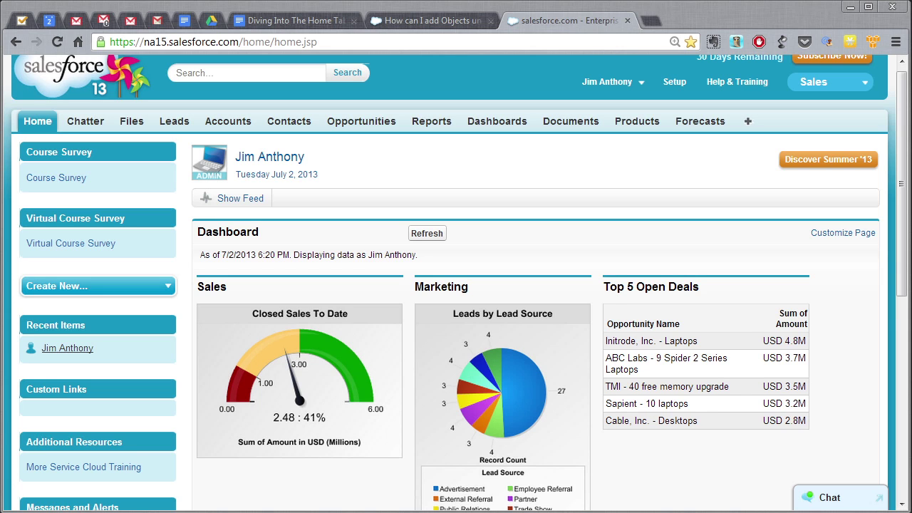
Draw emphasis marks around the home page and dashboard area, then clear them.
mouse_move(64, 110)
mouse_down()
mouse_move(25, 107)
mouse_move(61, 139)
mouse_move(63, 107)
mouse_up()
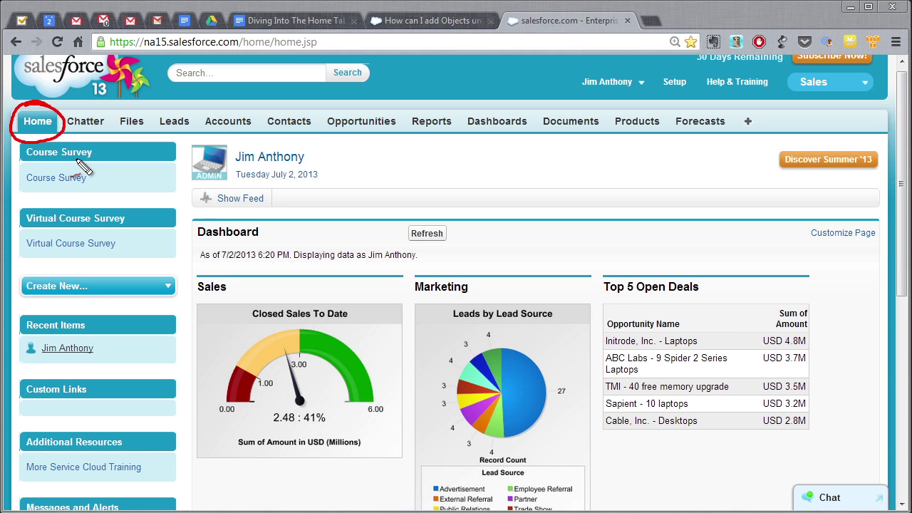
mouse_move(186, 171)
mouse_down()
mouse_move(200, 417)
mouse_move(764, 471)
mouse_move(725, 175)
mouse_move(187, 169)
mouse_up()
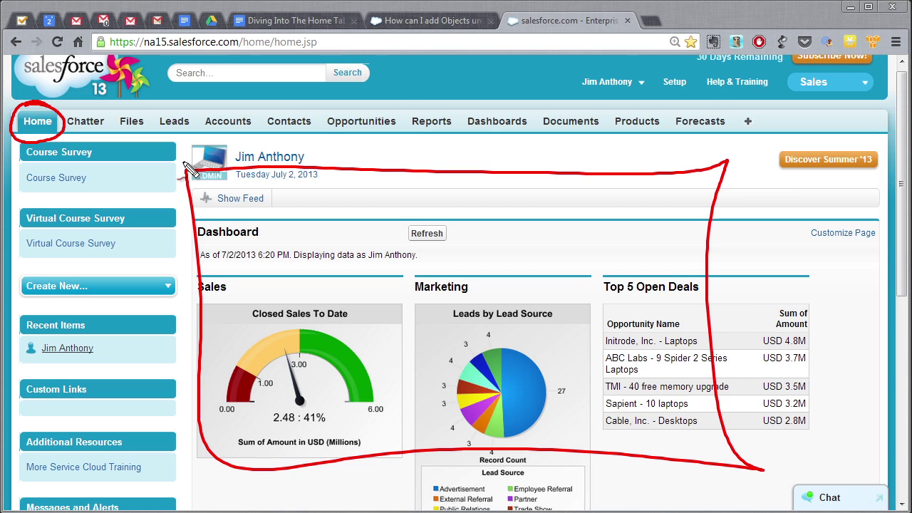
key(Escape)
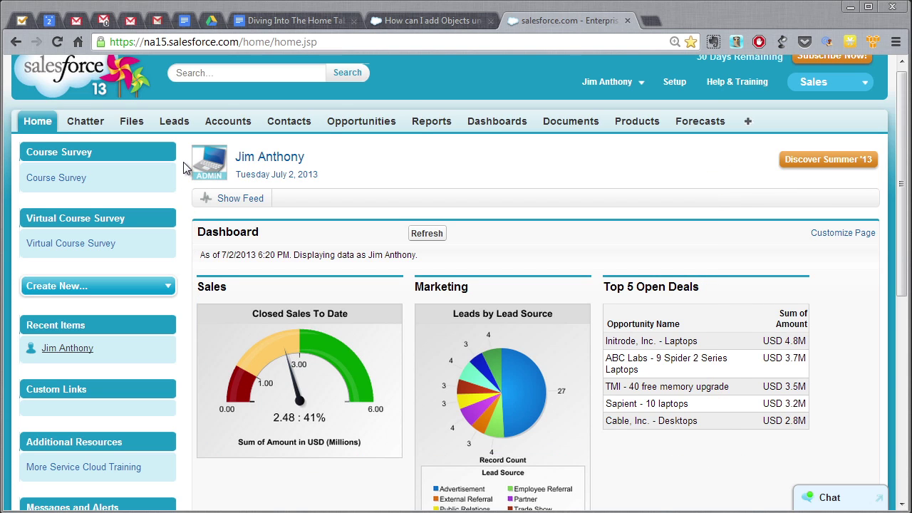
Annotate the Dashboard, Sales, Marketing, Lead Source and Top 5 Open Deals headings, then clear the marks.
drag(900, 199, 904, 248)
mouse_move(235, 119)
mouse_down()
mouse_move(178, 131)
mouse_move(208, 114)
mouse_move(208, 125)
mouse_up()
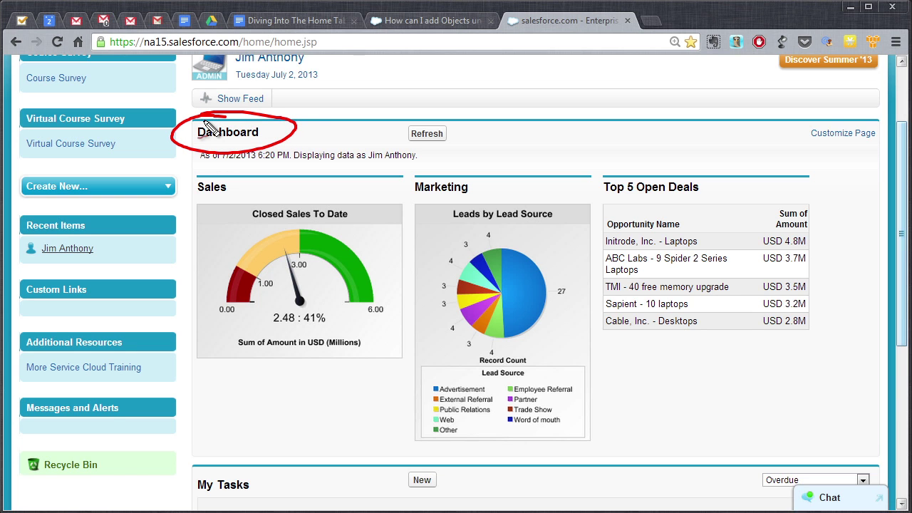
mouse_move(207, 178)
mouse_down()
mouse_move(189, 196)
mouse_move(200, 189)
mouse_up()
drag(248, 223, 347, 223)
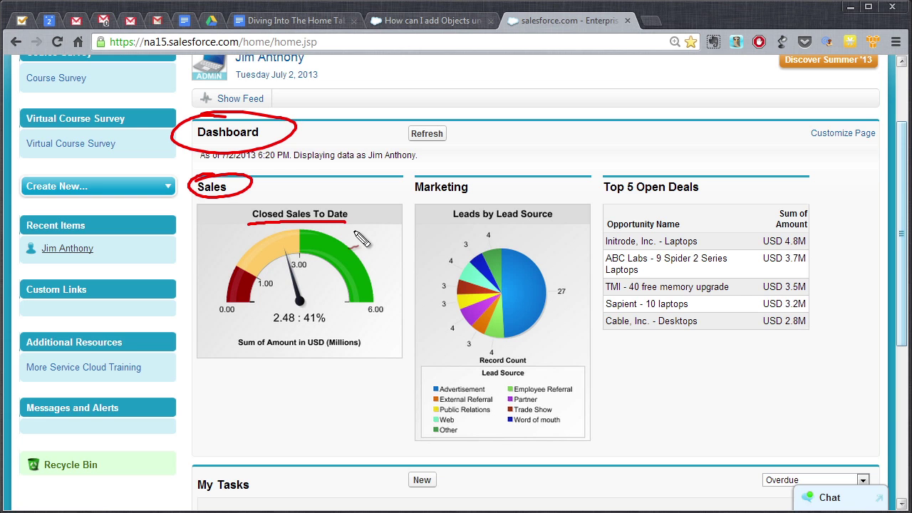
drag(437, 187, 456, 176)
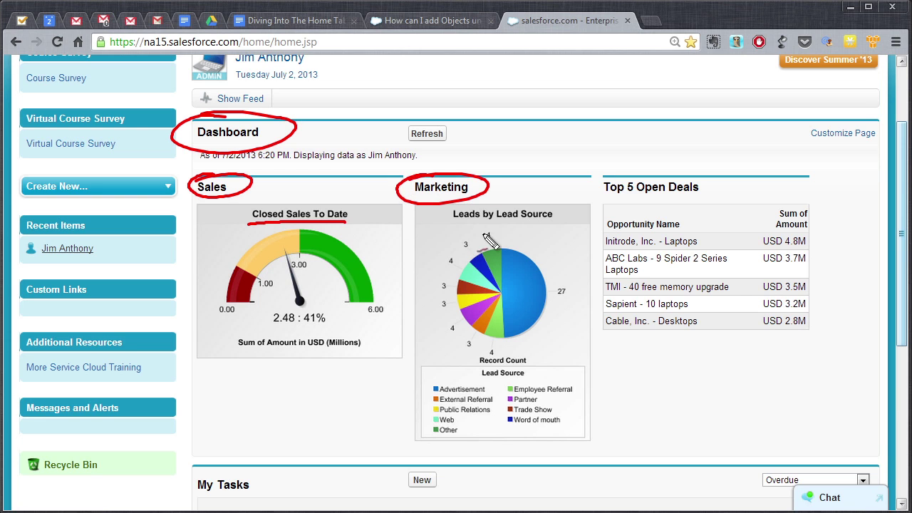
drag(459, 227, 560, 224)
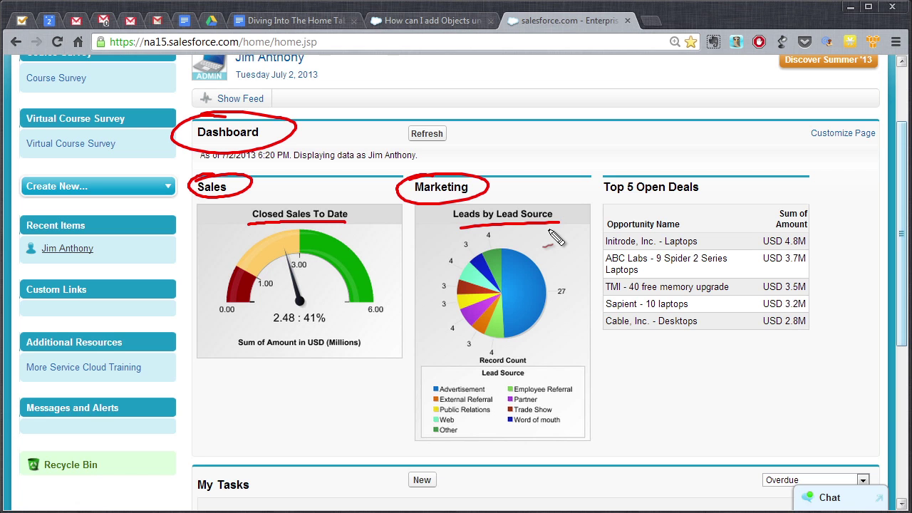
drag(423, 371, 422, 445)
drag(567, 370, 570, 436)
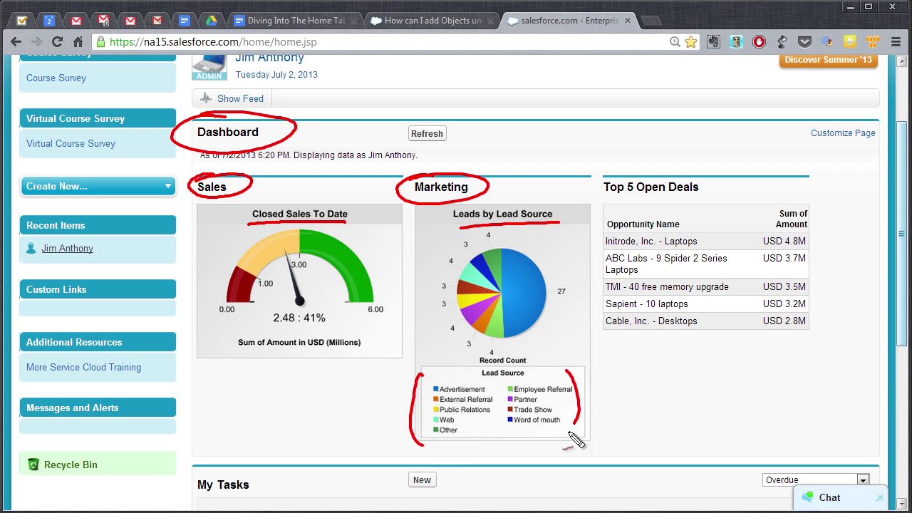
drag(590, 191, 708, 188)
drag(699, 250, 709, 246)
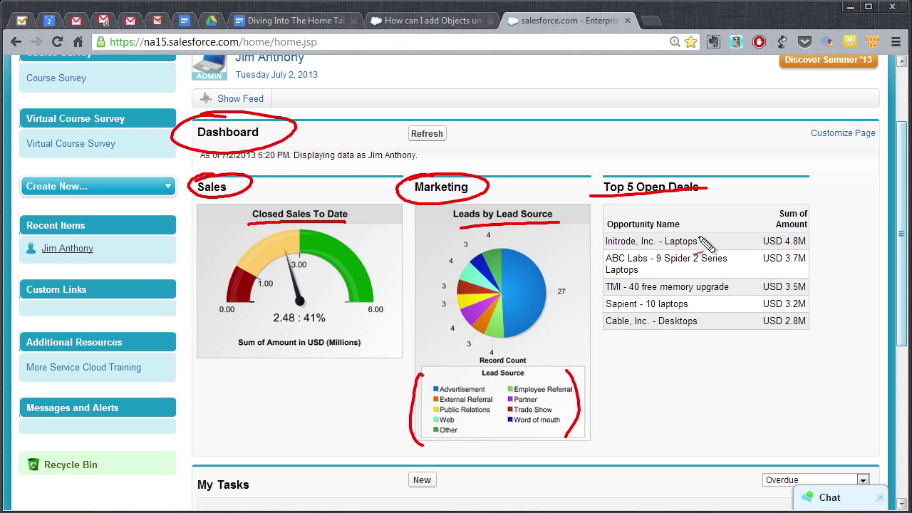
key(Escape)
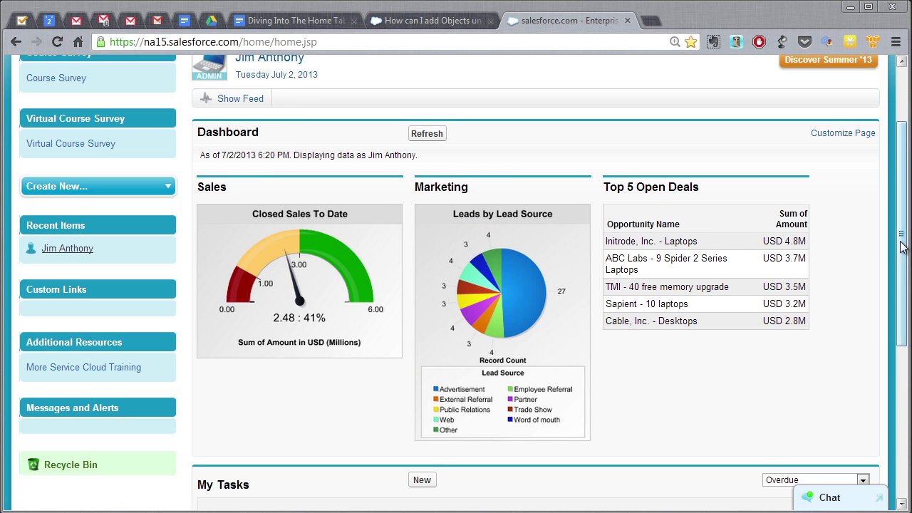
Annotate the empty My Tasks and Calendar sections and the new event/meeting links, then clear the marks.
drag(900, 253, 908, 364)
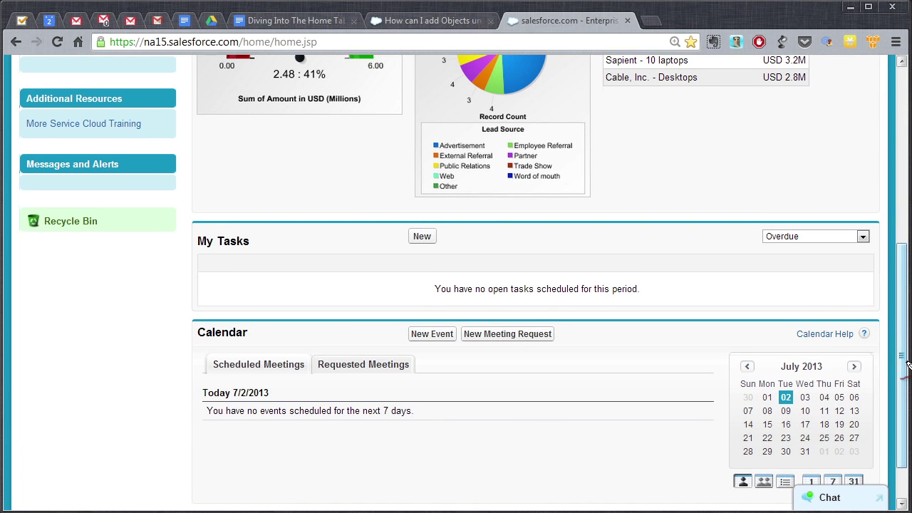
mouse_move(203, 261)
mouse_down()
mouse_move(271, 242)
mouse_move(240, 261)
mouse_up()
mouse_move(227, 325)
mouse_down()
mouse_move(273, 325)
mouse_move(205, 321)
mouse_up()
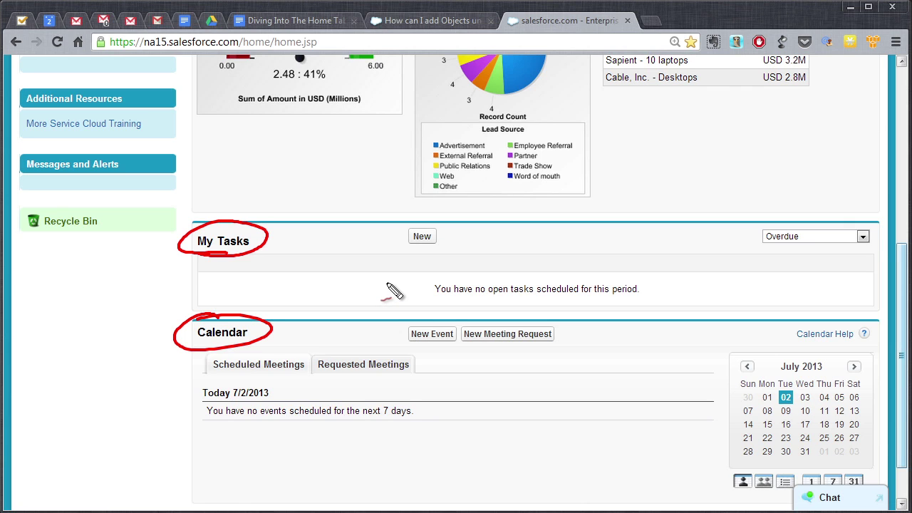
mouse_move(314, 270)
mouse_down()
mouse_move(369, 270)
mouse_move(367, 290)
mouse_up()
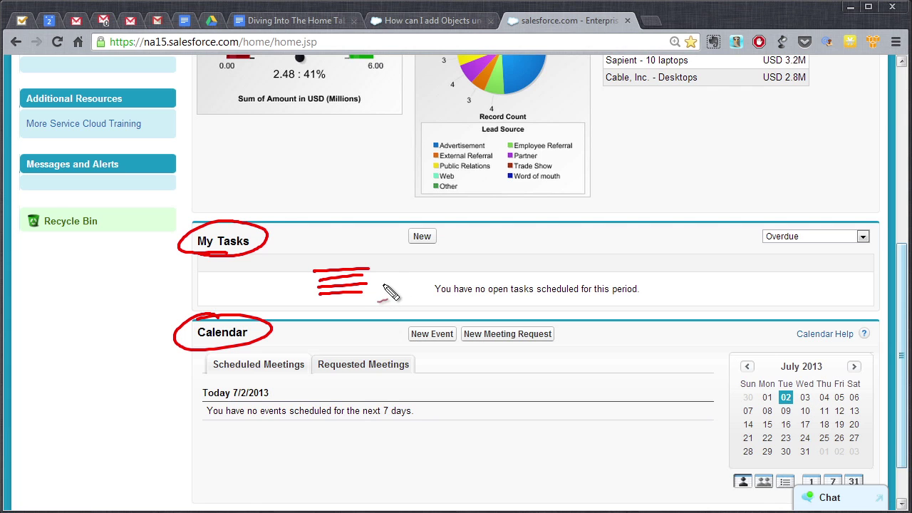
drag(182, 359, 269, 348)
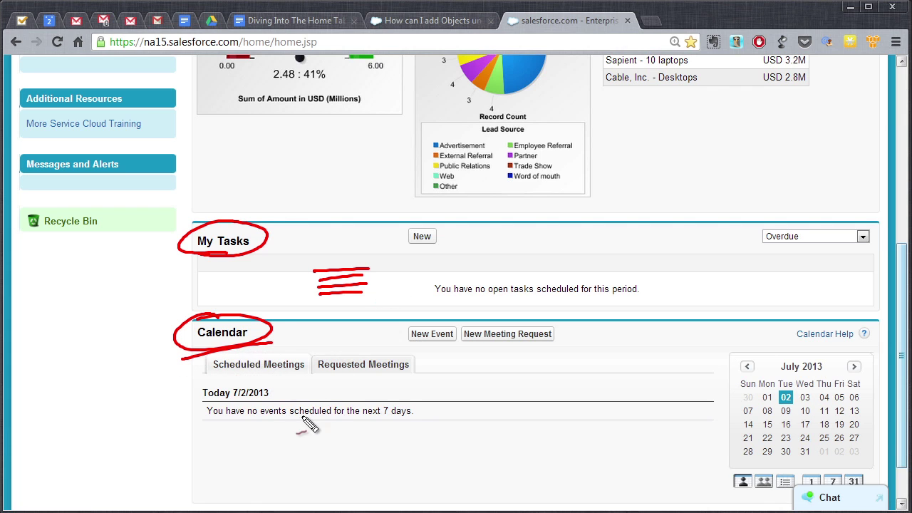
drag(288, 413, 359, 406)
drag(292, 431, 360, 424)
drag(299, 451, 360, 443)
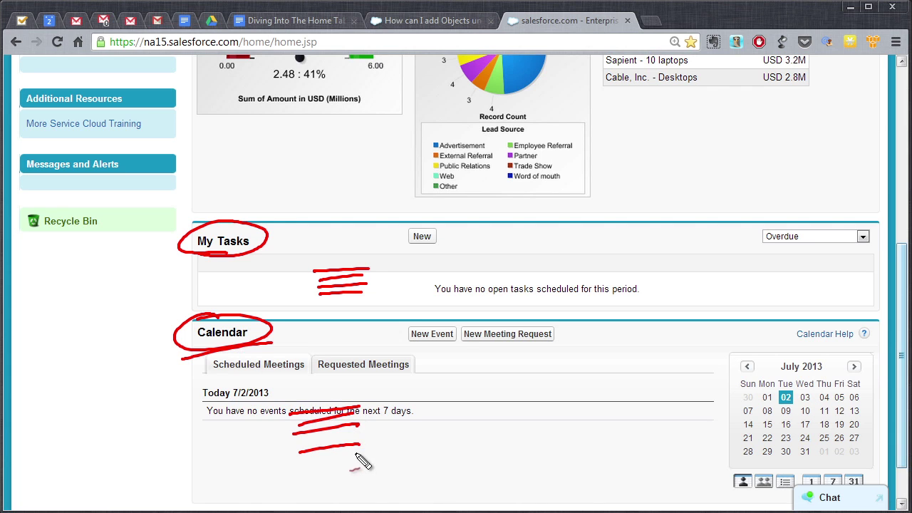
drag(423, 342, 447, 341)
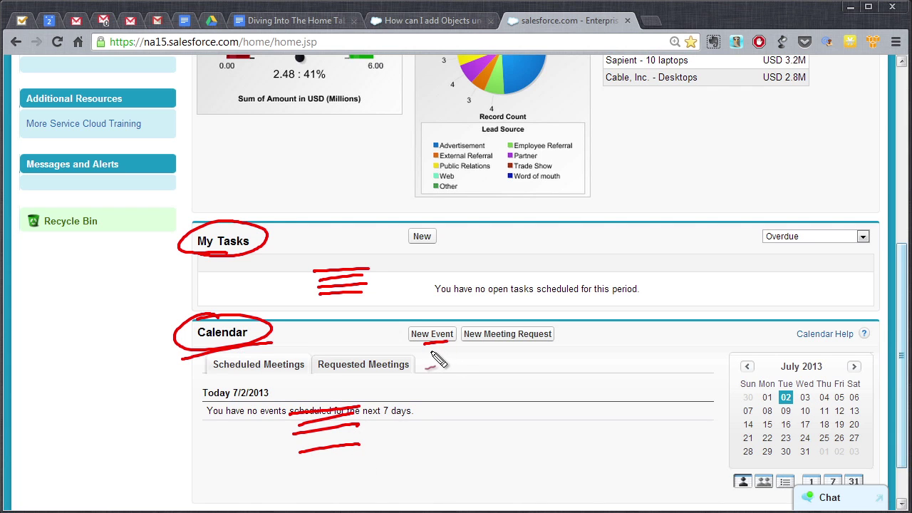
drag(472, 348, 539, 349)
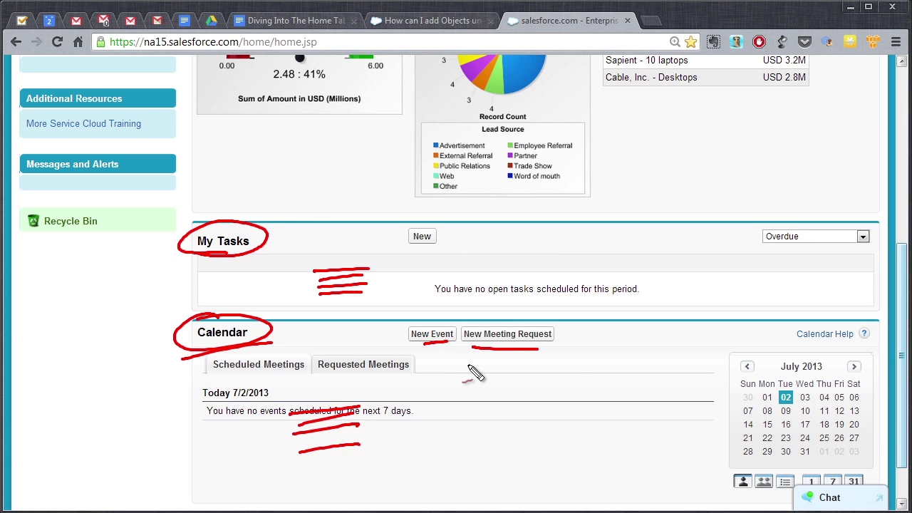
key(Escape)
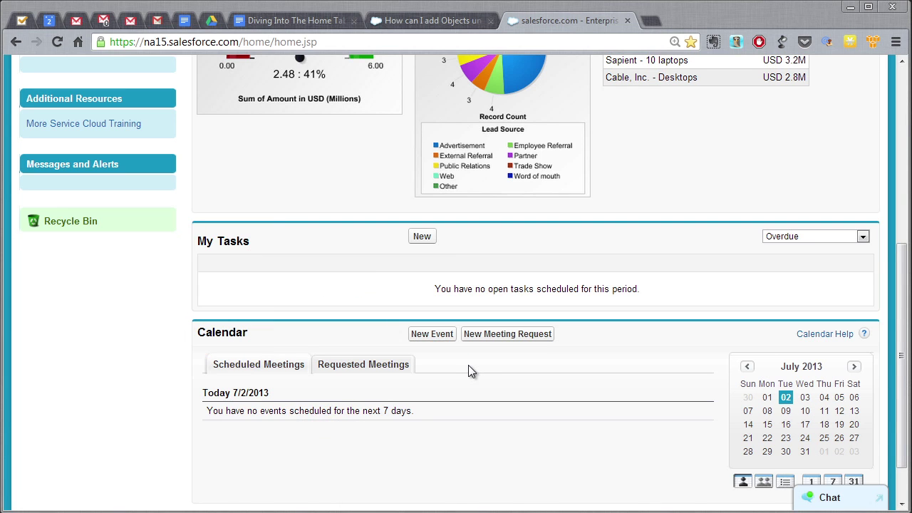
Show the Chatter feed, share the post 'Hello world.', then hide the feed again.
drag(905, 366, 903, 182)
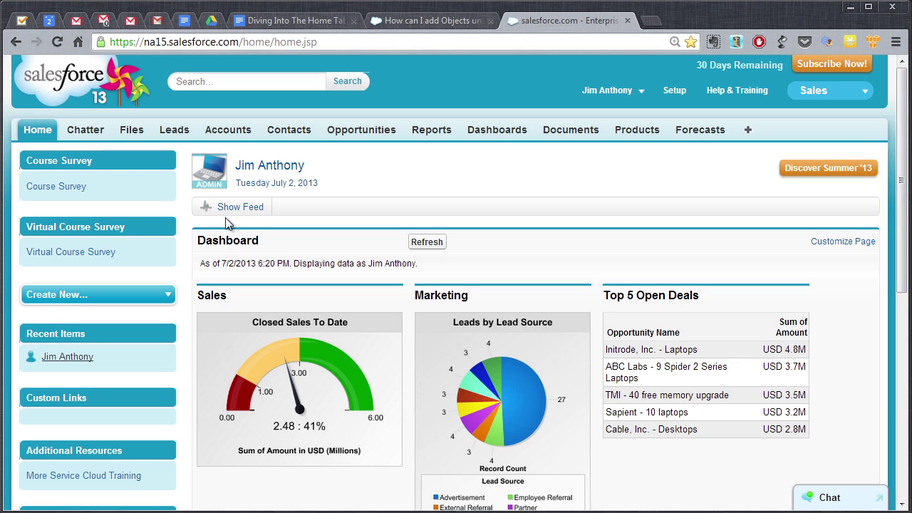
mouse_move(205, 223)
mouse_down()
mouse_move(266, 228)
mouse_move(179, 214)
mouse_move(273, 225)
mouse_up()
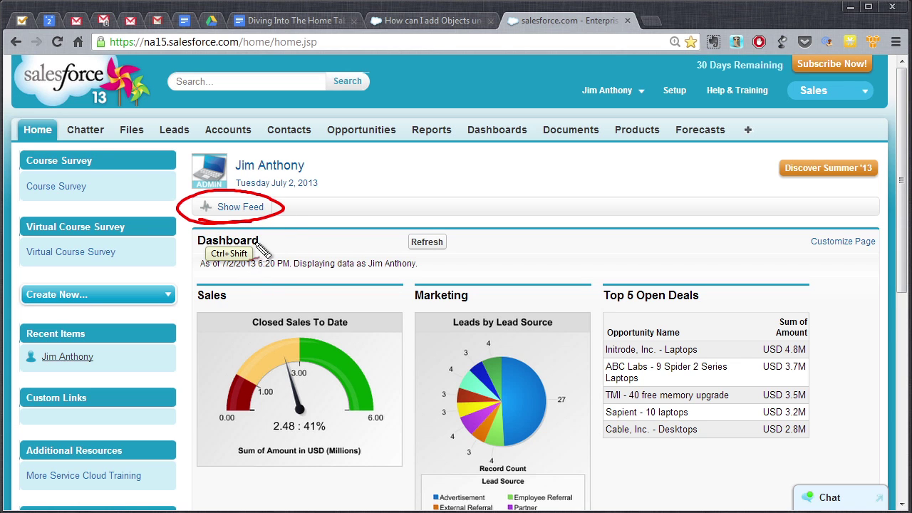
click(239, 211)
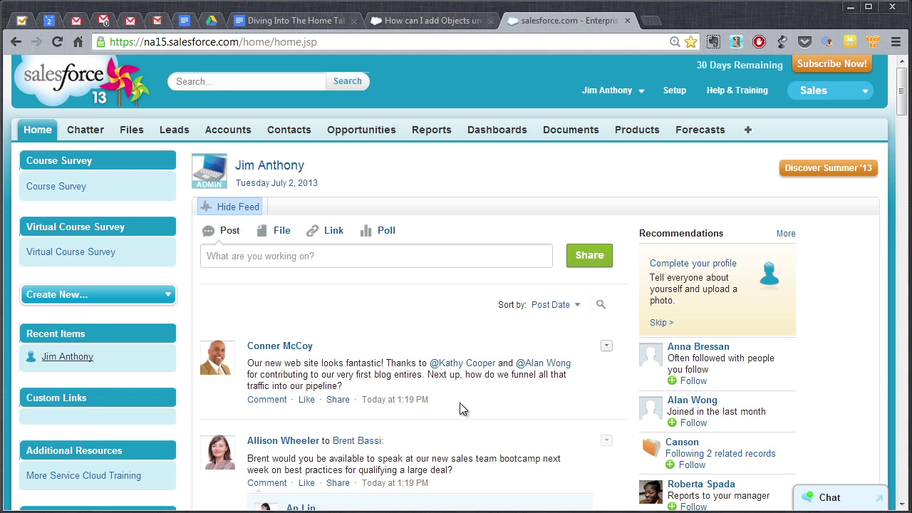
click(227, 257)
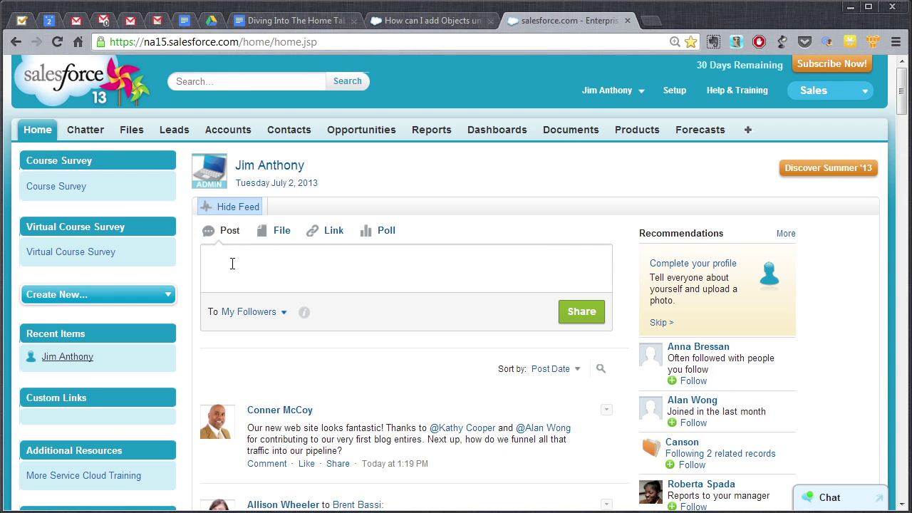
text(Hello world.)
click(581, 312)
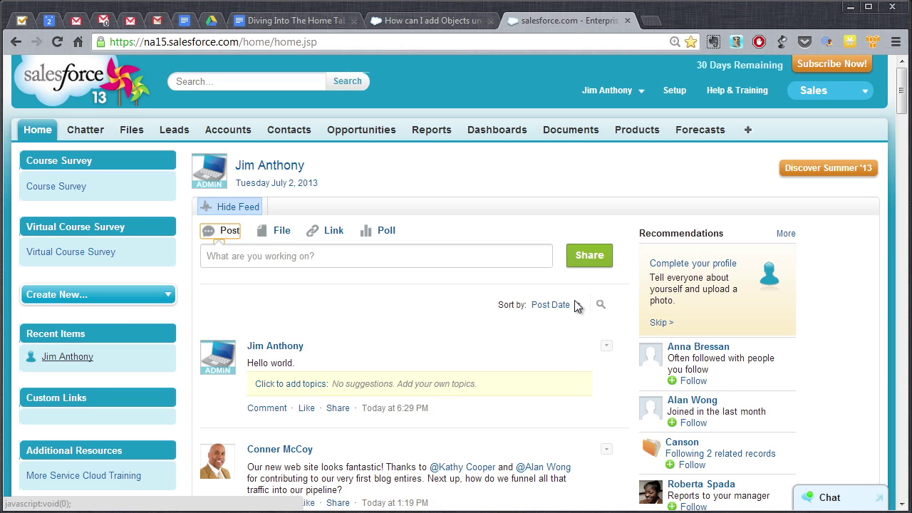
click(242, 207)
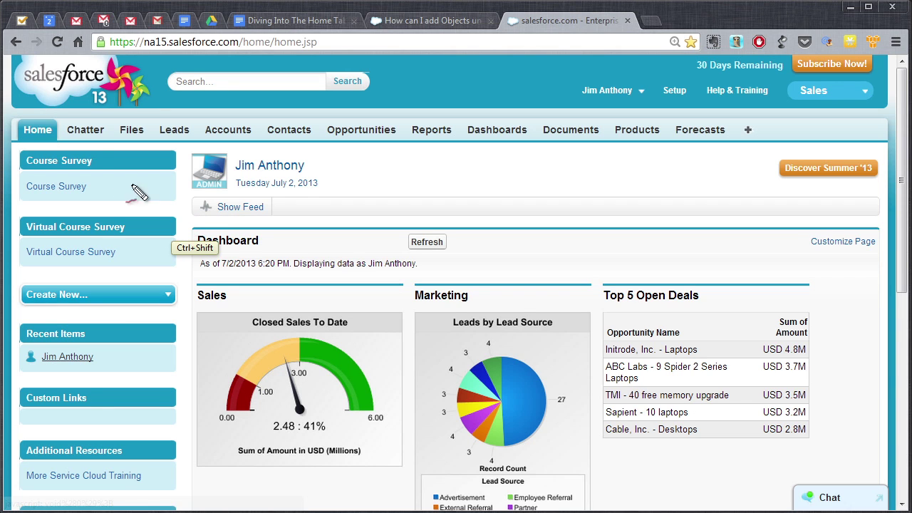
Point out Chatter, then expand the Chatter feed on the Home tab.
mouse_move(78, 146)
mouse_down()
mouse_move(75, 110)
mouse_move(114, 140)
mouse_up()
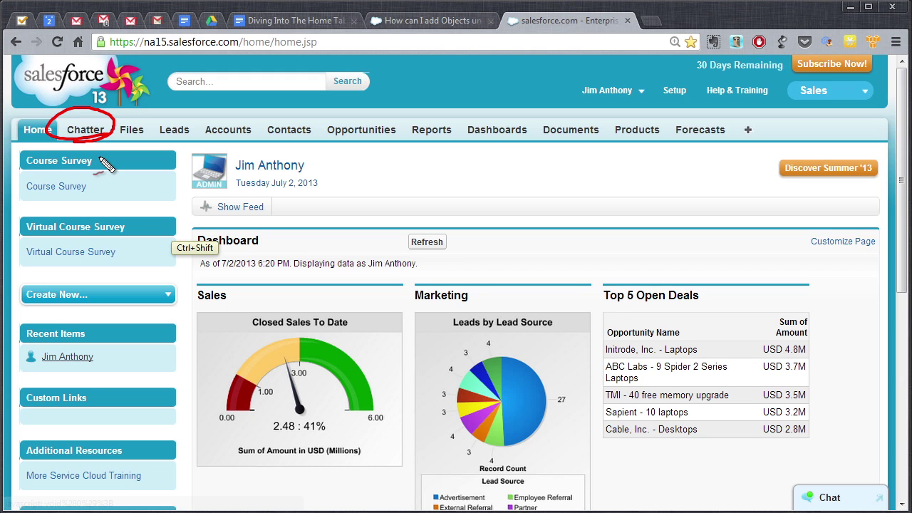
key(ctrl+shift+d)
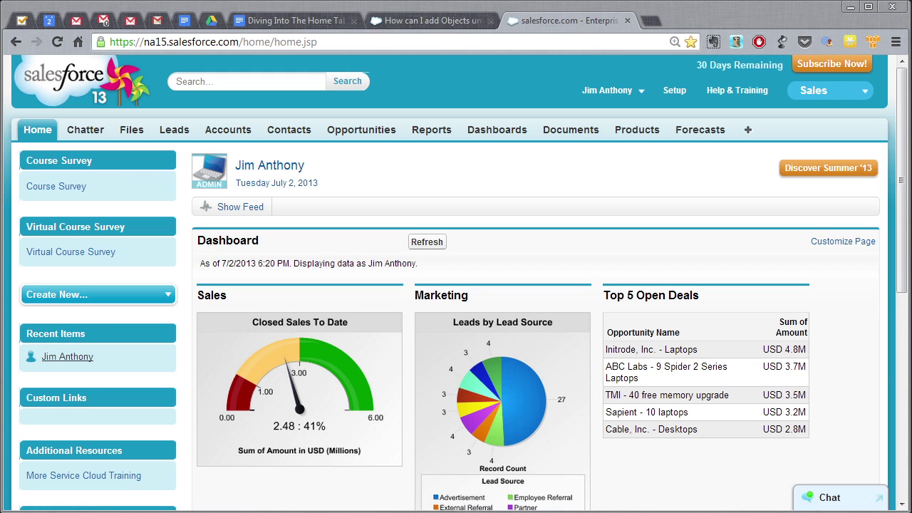
click(240, 211)
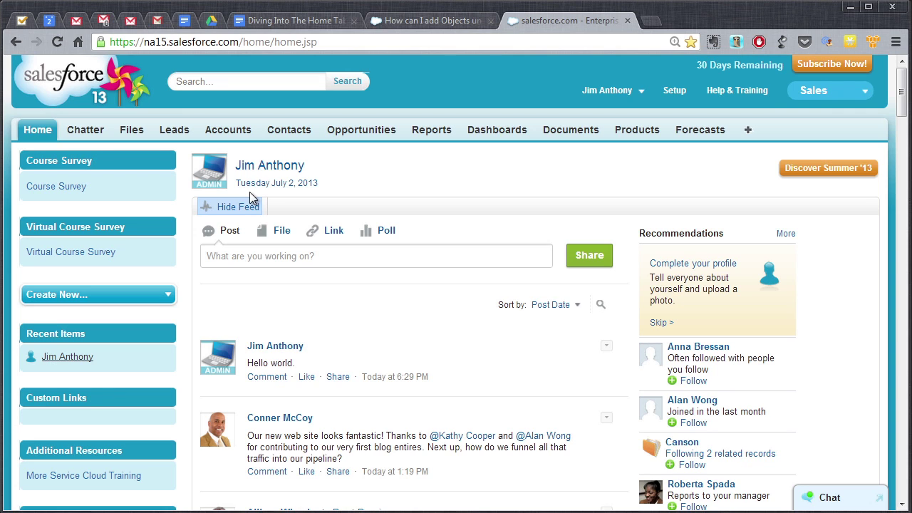
click(601, 305)
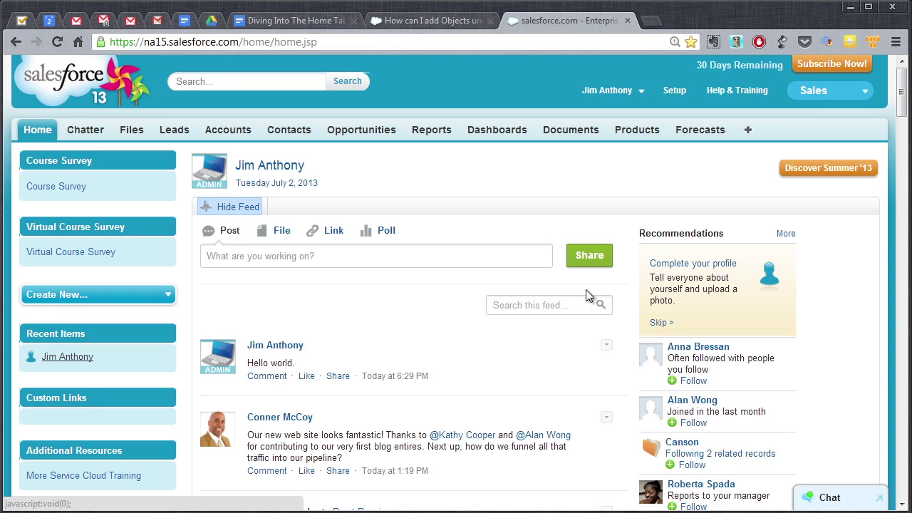
text(yuko)
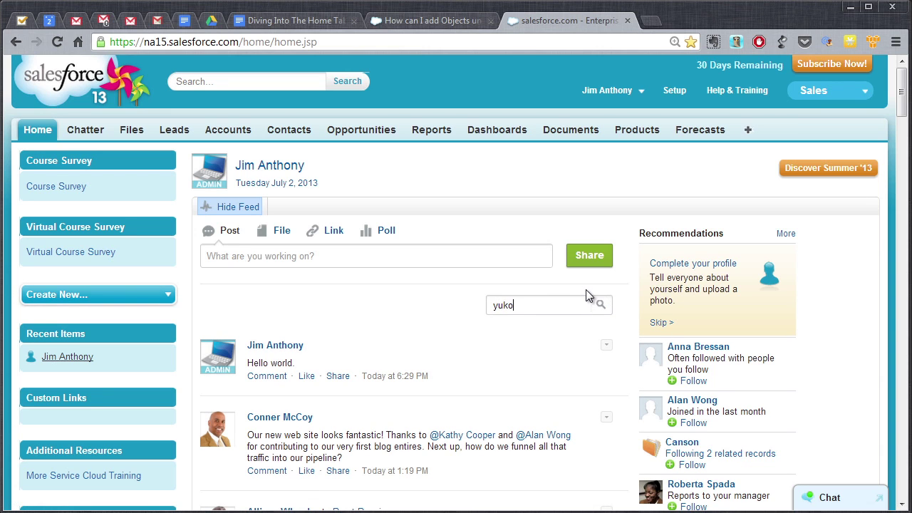
key(Return)
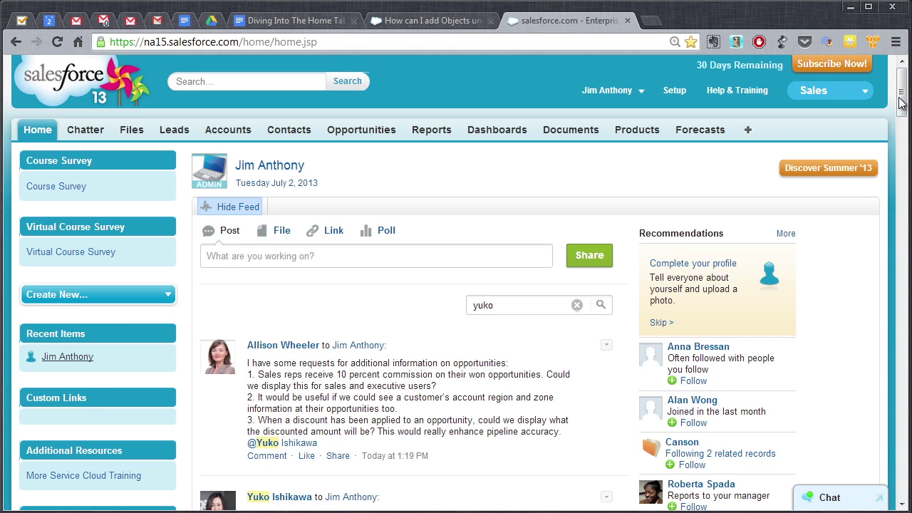
drag(899, 103, 903, 130)
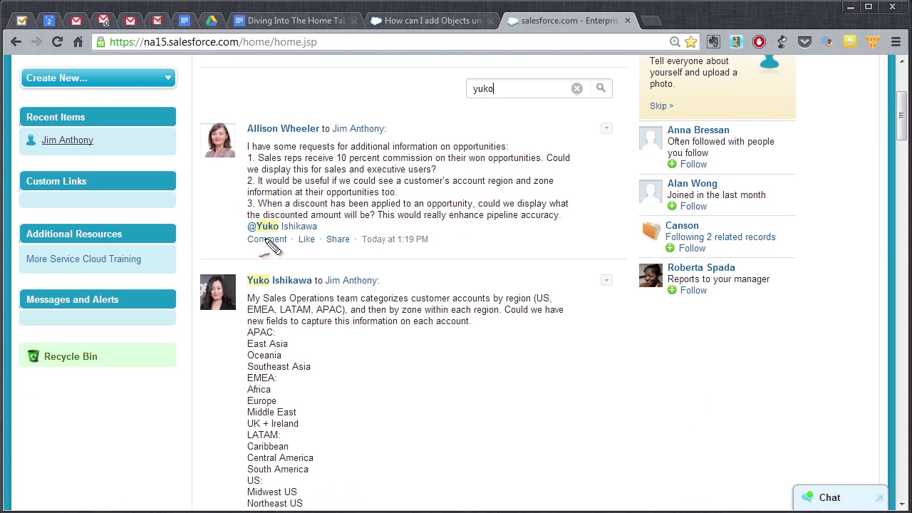
mouse_move(245, 133)
mouse_down()
mouse_move(318, 131)
mouse_move(300, 157)
mouse_up()
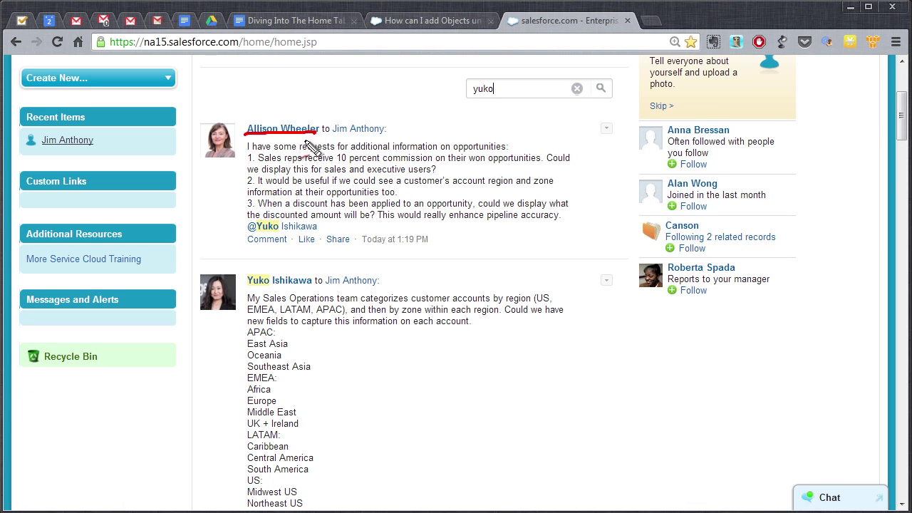
drag(285, 225, 235, 234)
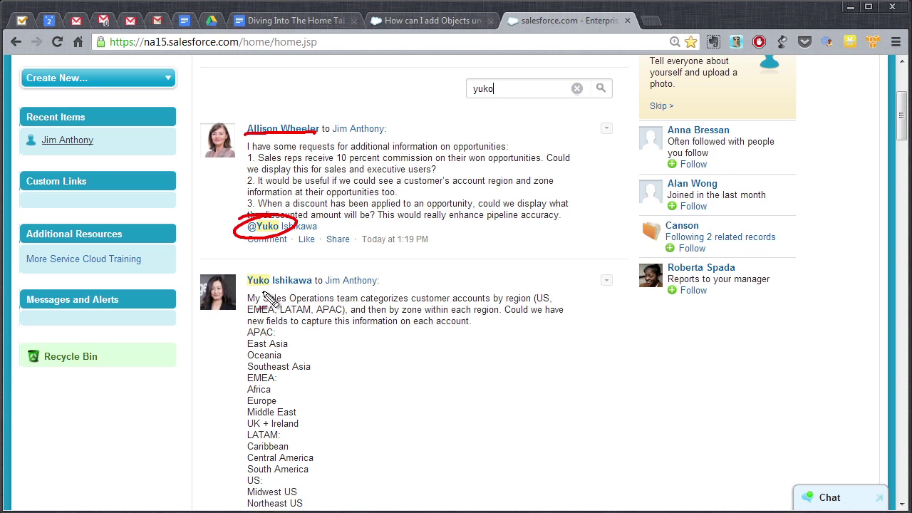
drag(241, 290, 316, 283)
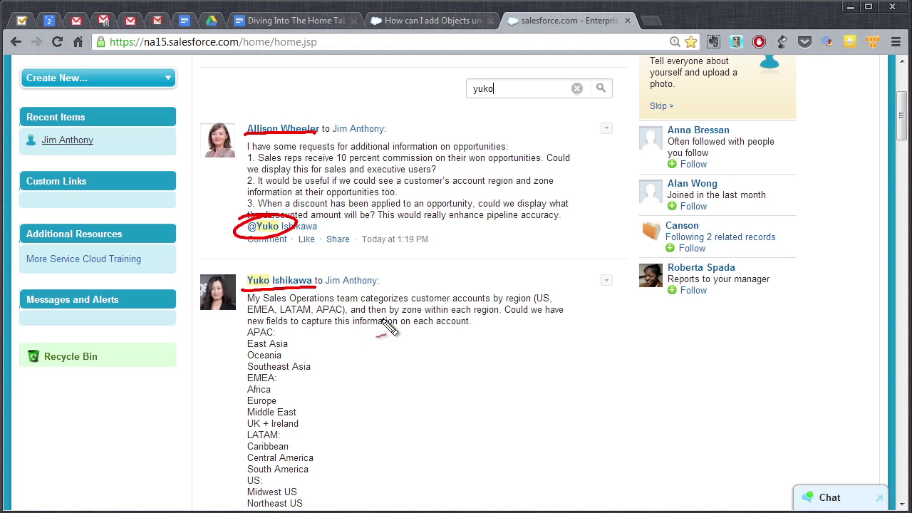
key(Escape)
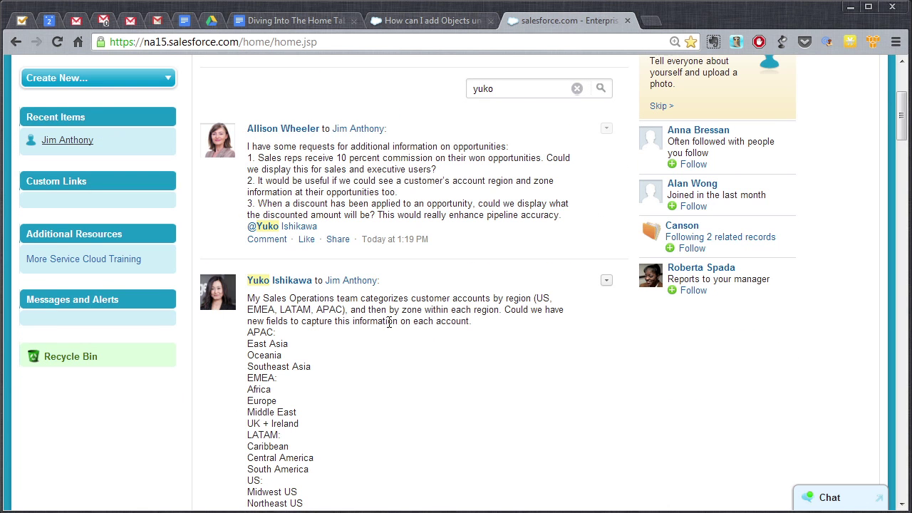
scroll(323, 268, down, 2)
scroll(294, 192, down, 6)
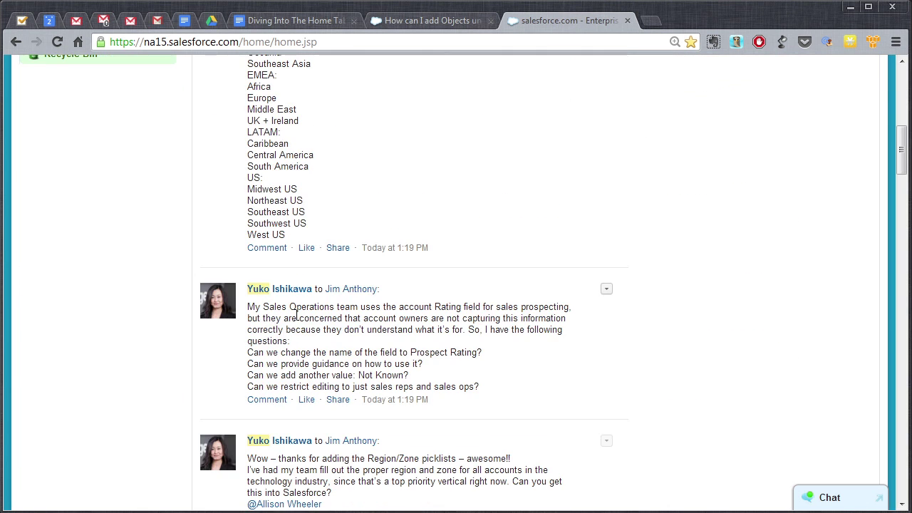
scroll(292, 356, down, 2)
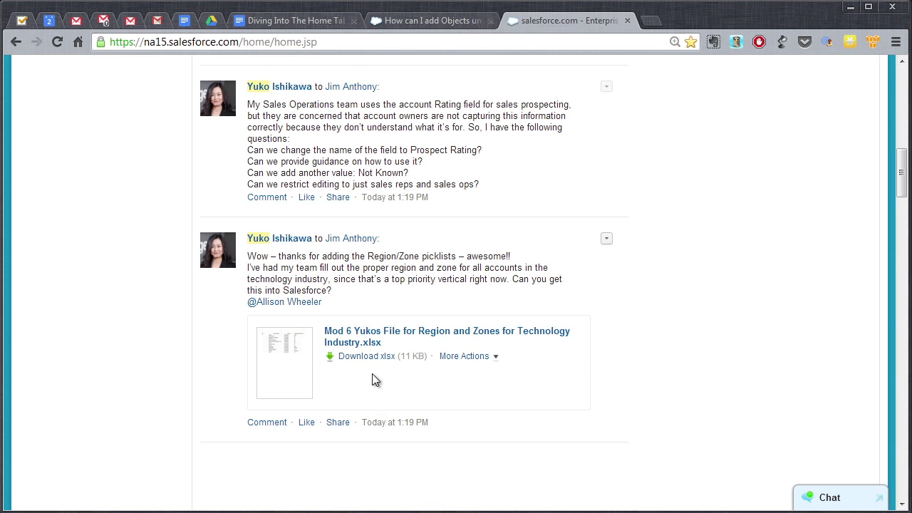
scroll(387, 349, up, 4)
scroll(390, 318, up, 5)
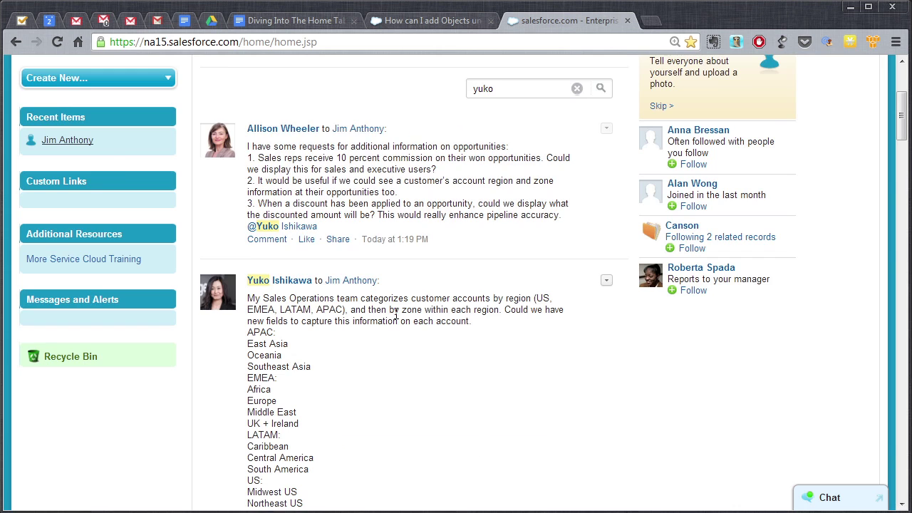
scroll(396, 314, up, 4)
scroll(396, 313, down, 4)
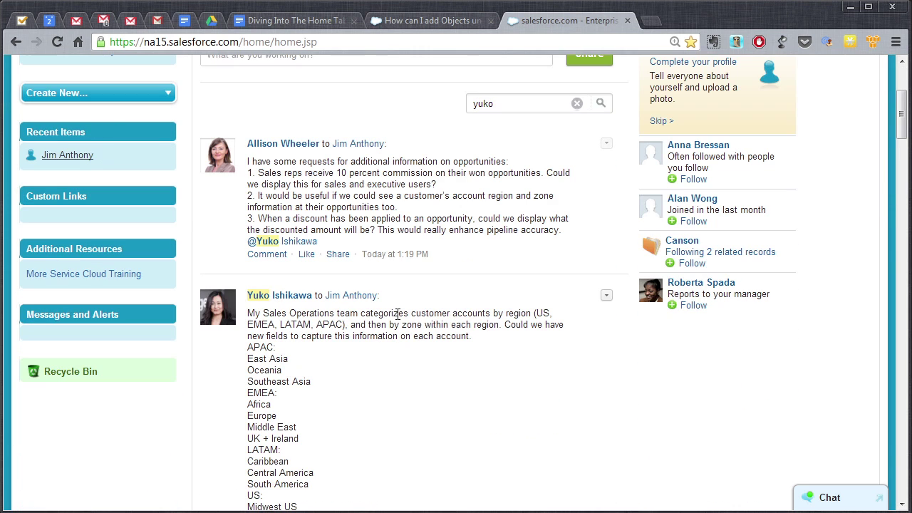
drag(905, 130, 905, 152)
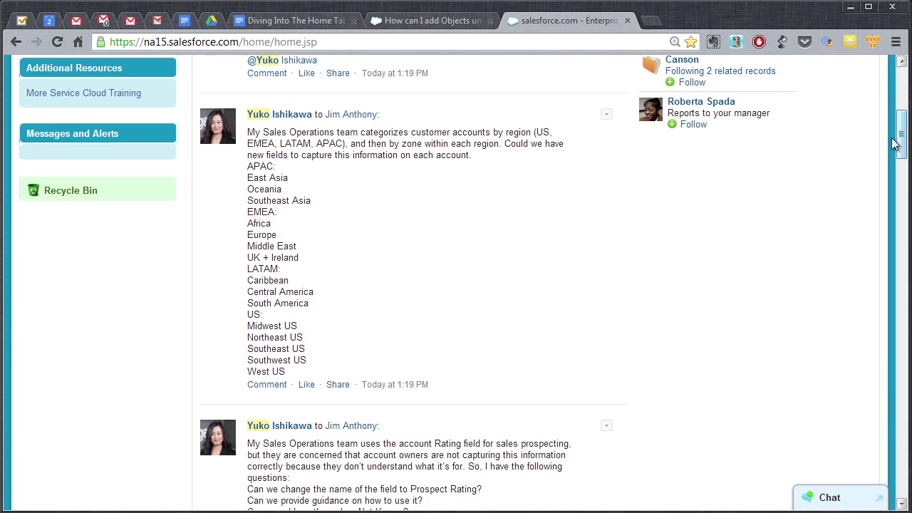
key(ctrl+shift)
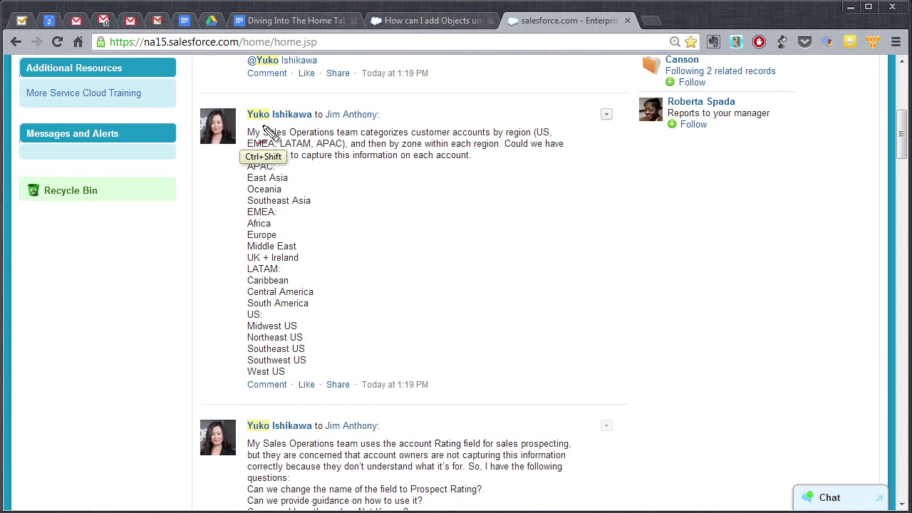
drag(247, 127, 286, 121)
drag(275, 194, 285, 191)
mouse_move(248, 146)
mouse_down()
mouse_move(240, 301)
mouse_move(260, 326)
mouse_up()
mouse_move(242, 433)
mouse_down()
mouse_move(283, 430)
mouse_move(246, 491)
mouse_up()
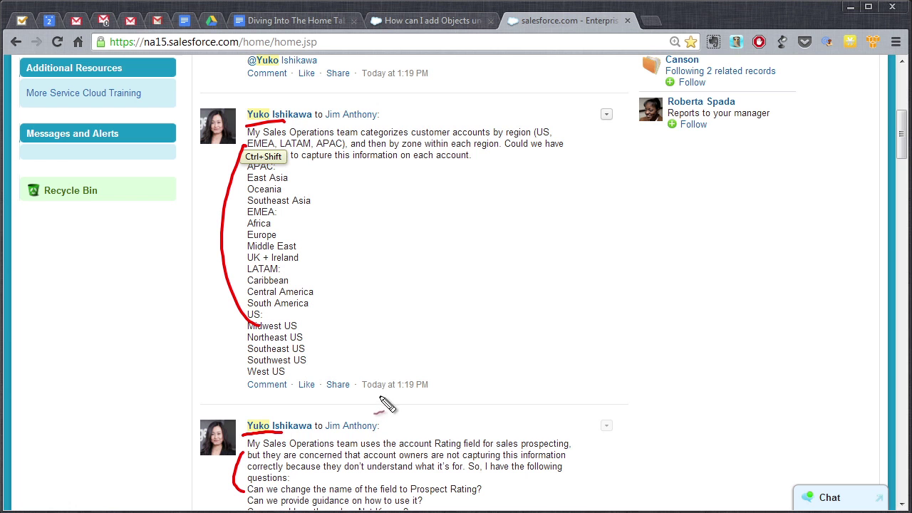
key(Escape)
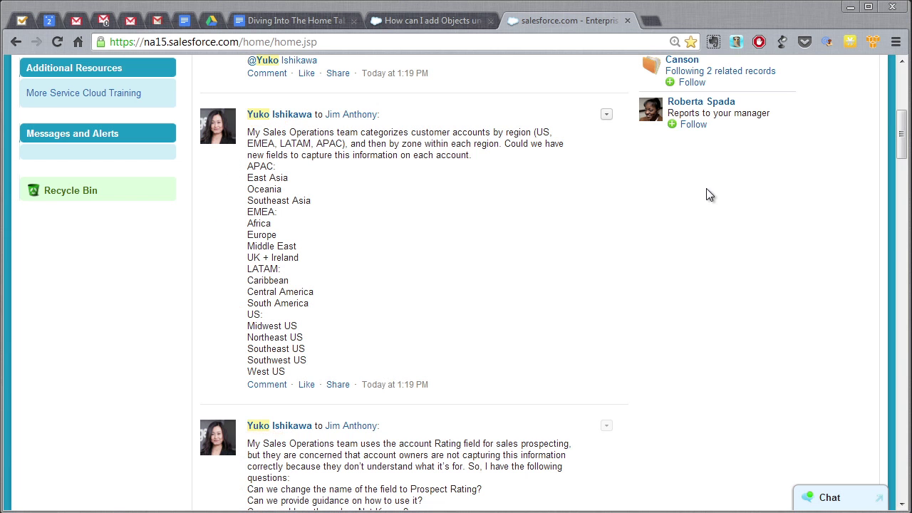
drag(903, 134, 902, 98)
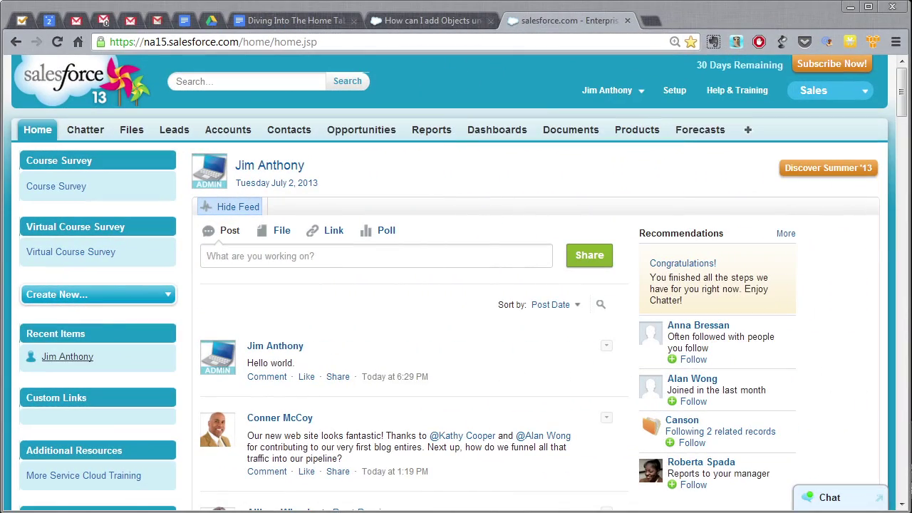
Hide the feed, scroll down to highlight My Tasks and Calendar, and start a new task.
click(239, 207)
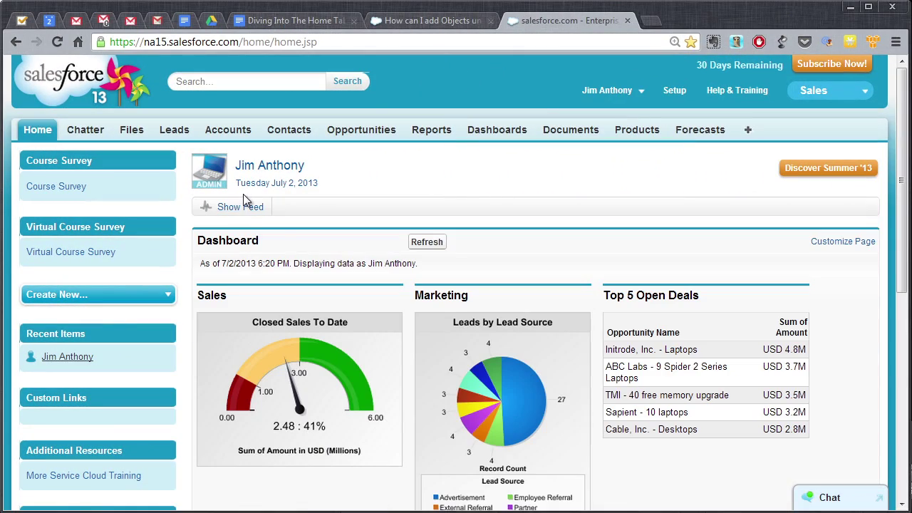
drag(901, 197, 896, 380)
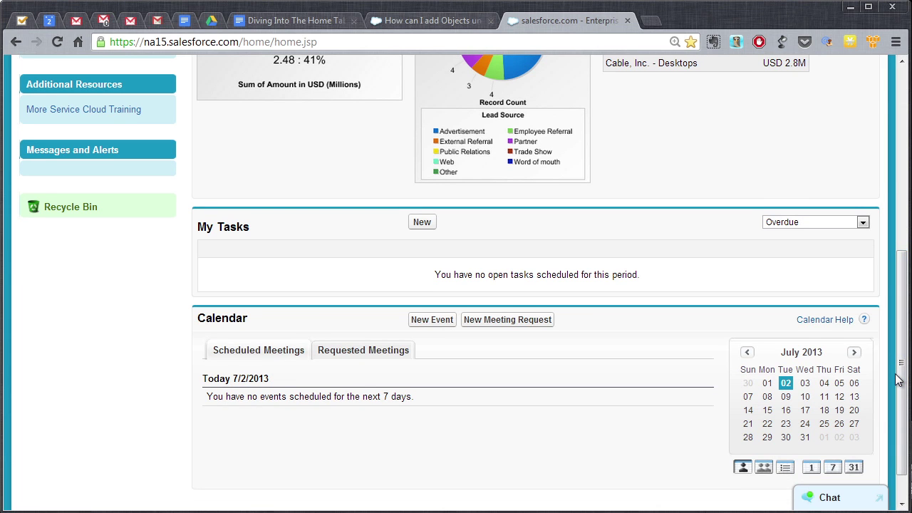
drag(230, 250, 258, 249)
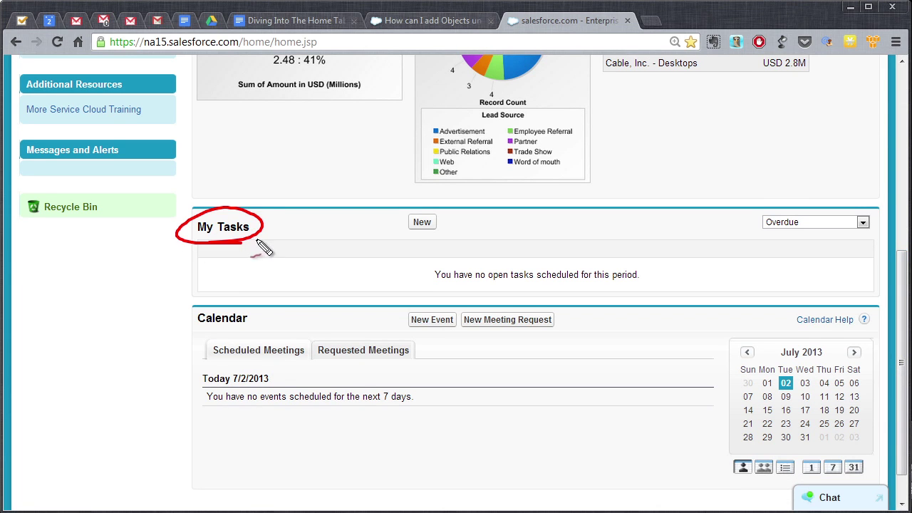
mouse_move(226, 301)
mouse_down()
mouse_move(191, 348)
mouse_move(207, 305)
mouse_up()
key(Escape)
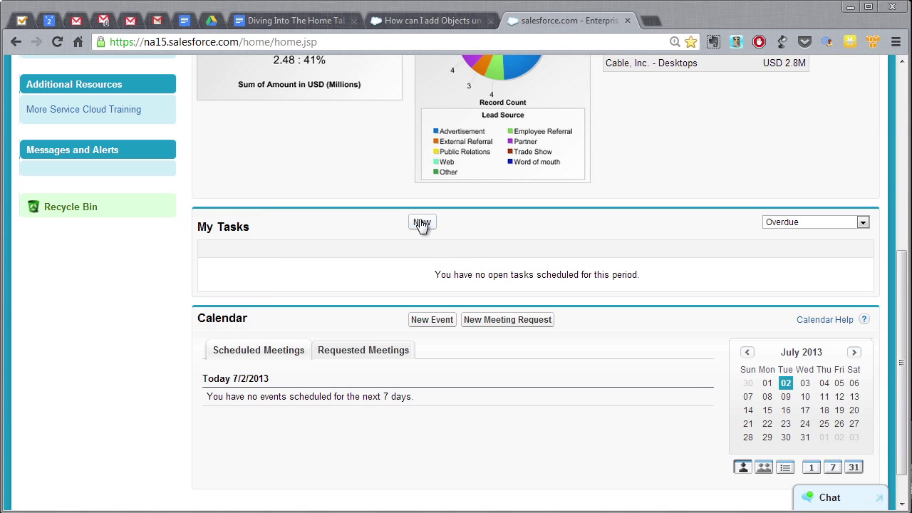
click(422, 223)
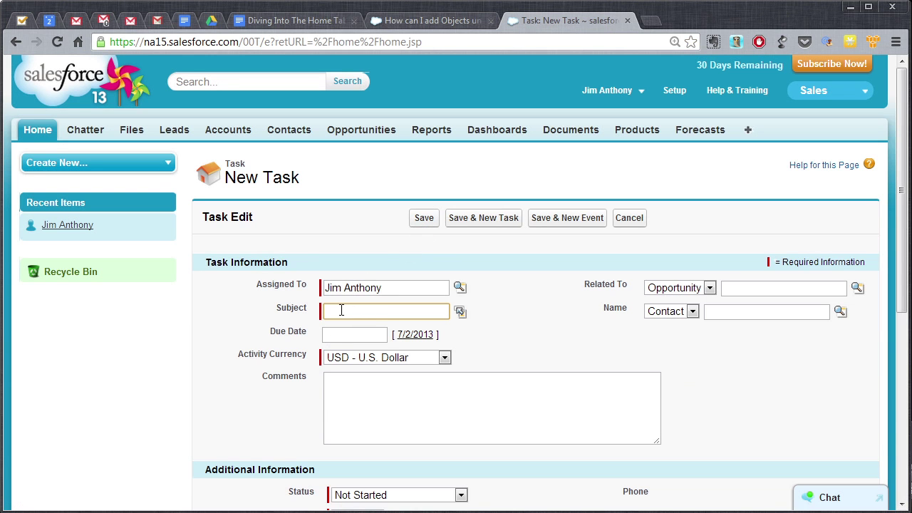
Enter subject 'Phone call', due date 7/3/2013, and a comment about calling the contact.
text(Phone call)
key(Tab)
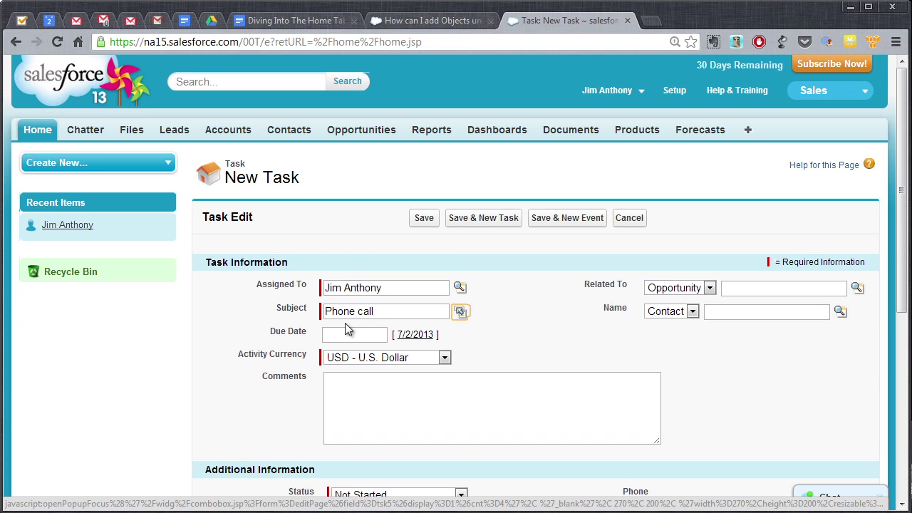
key(Tab)
click(401, 393)
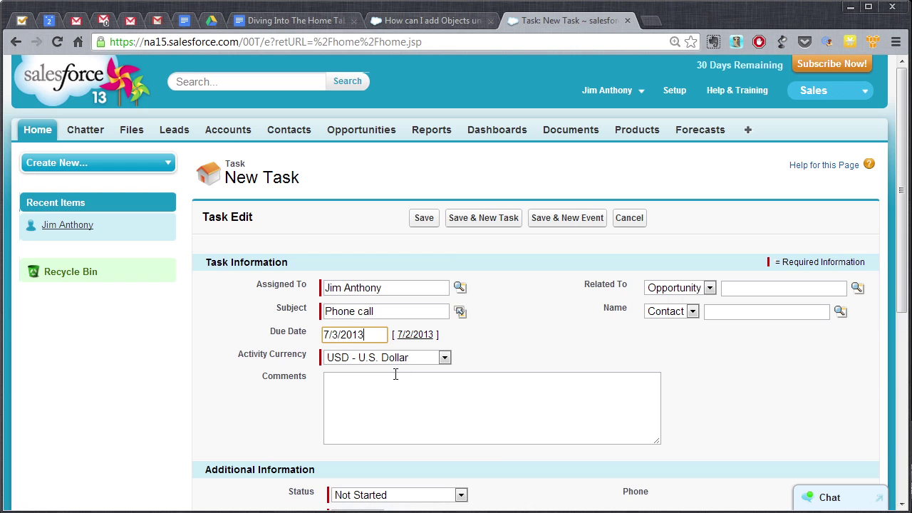
click(346, 376)
text(Call John regarding deal)
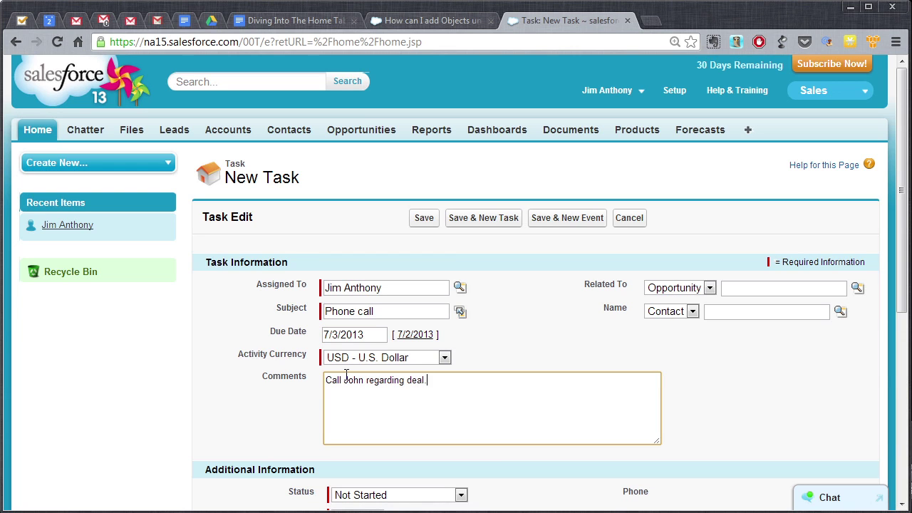
Relate the task to the opportunity American Bank - 38 Printers via lookup search.
click(748, 287)
click(856, 288)
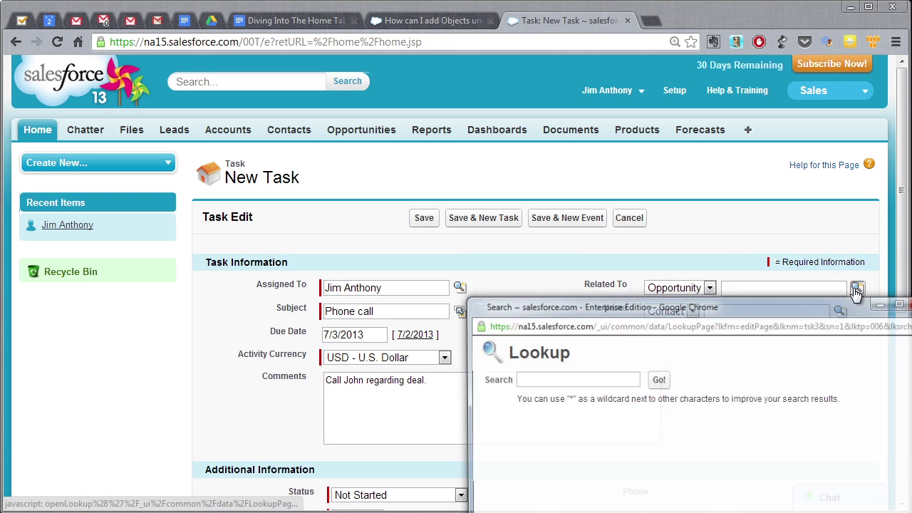
drag(835, 305, 672, 135)
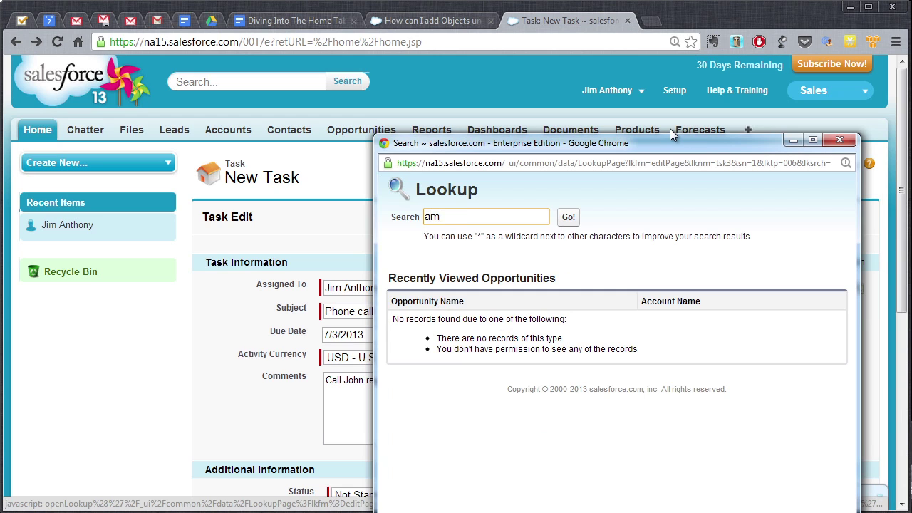
click(568, 216)
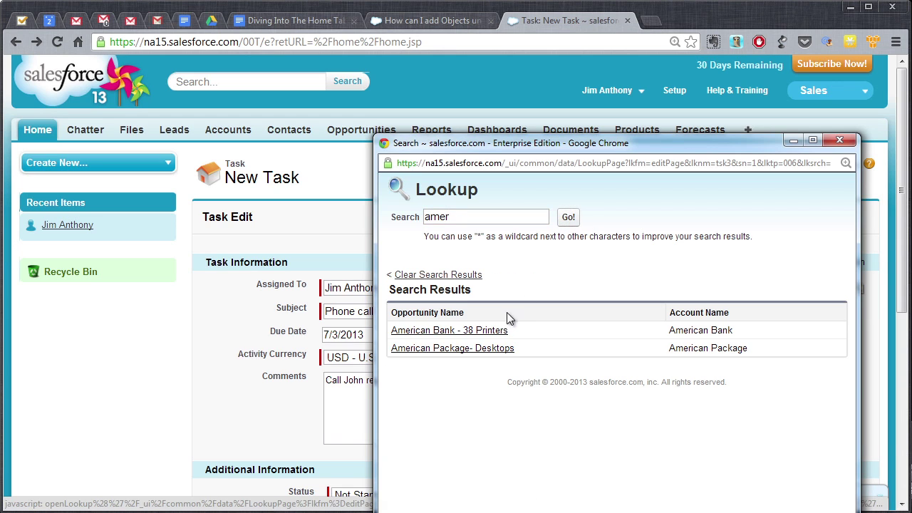
click(467, 330)
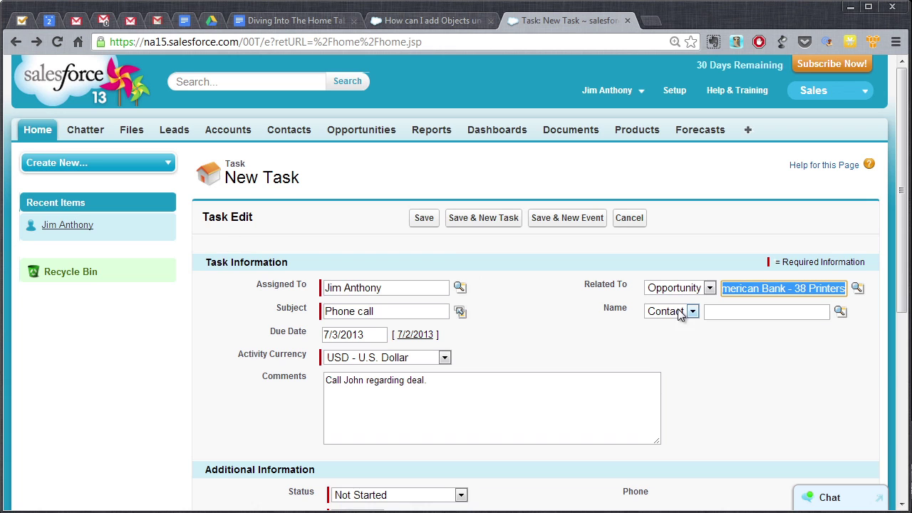
Search contacts for 'jo' and pick the matching contact as the task's Name.
click(839, 313)
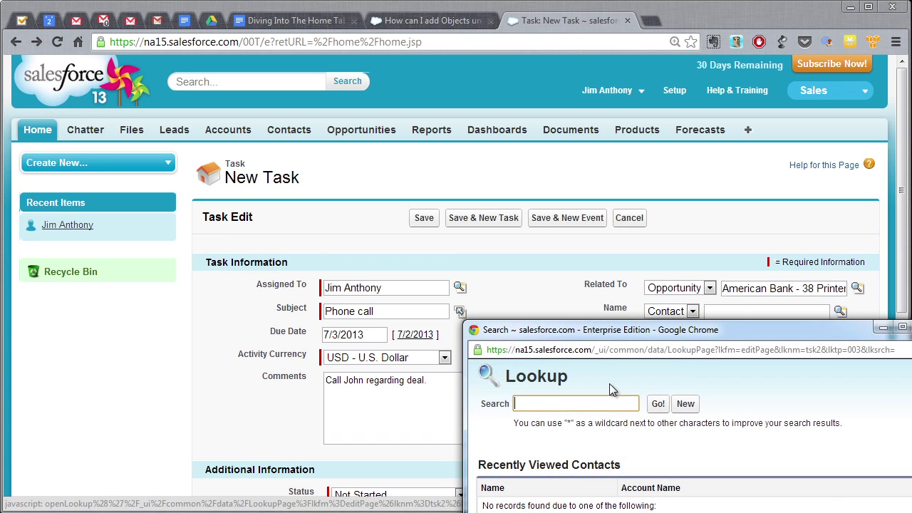
text(jo)
click(659, 403)
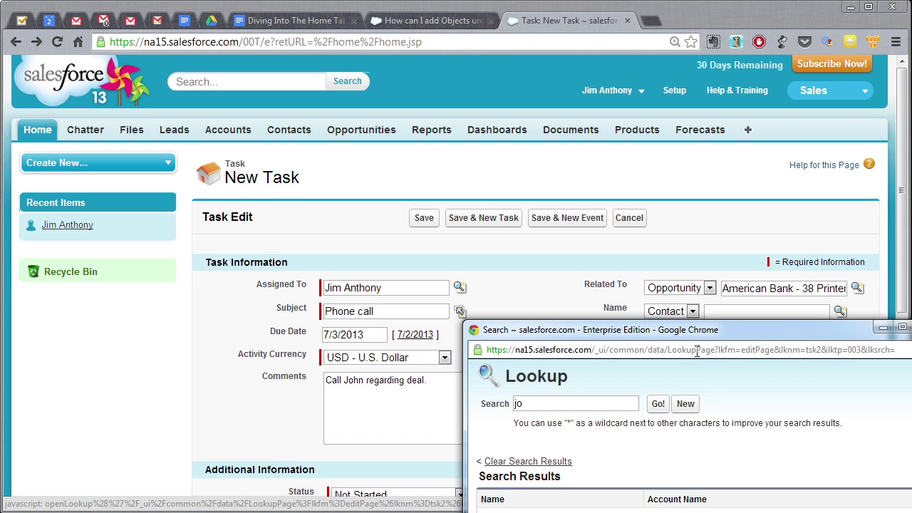
drag(723, 332, 712, 100)
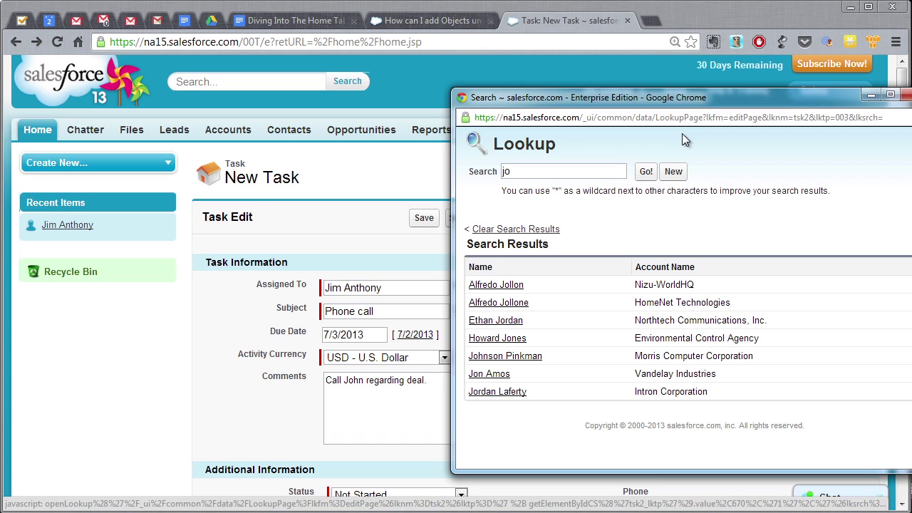
click(491, 377)
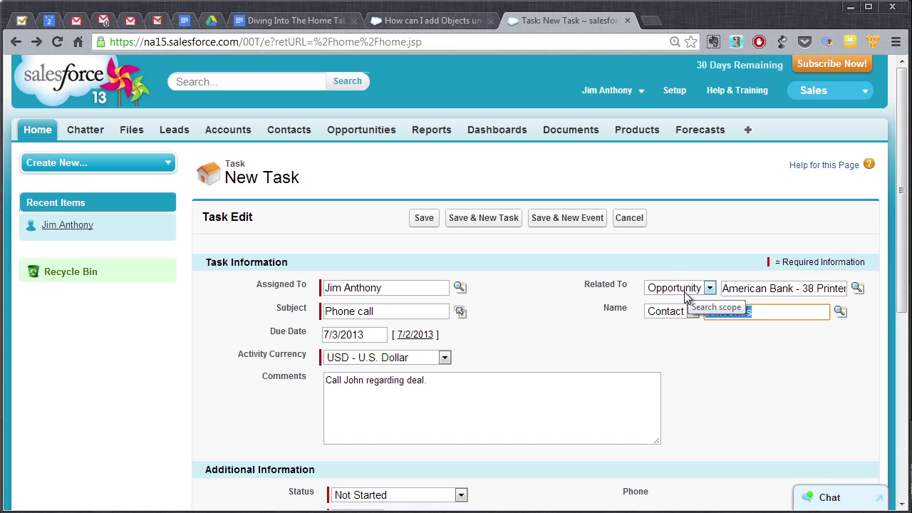
Underline the Opportunity and Contact relation types on the task form.
key(ctrl+shift)
mouse_move(648, 300)
mouse_down()
mouse_move(712, 294)
mouse_move(634, 325)
mouse_up()
drag(643, 390, 640, 393)
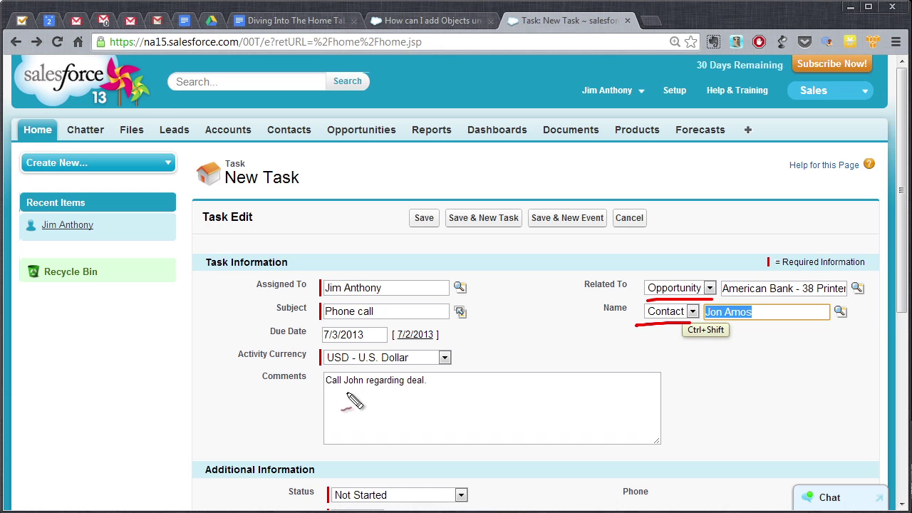
drag(351, 400, 418, 400)
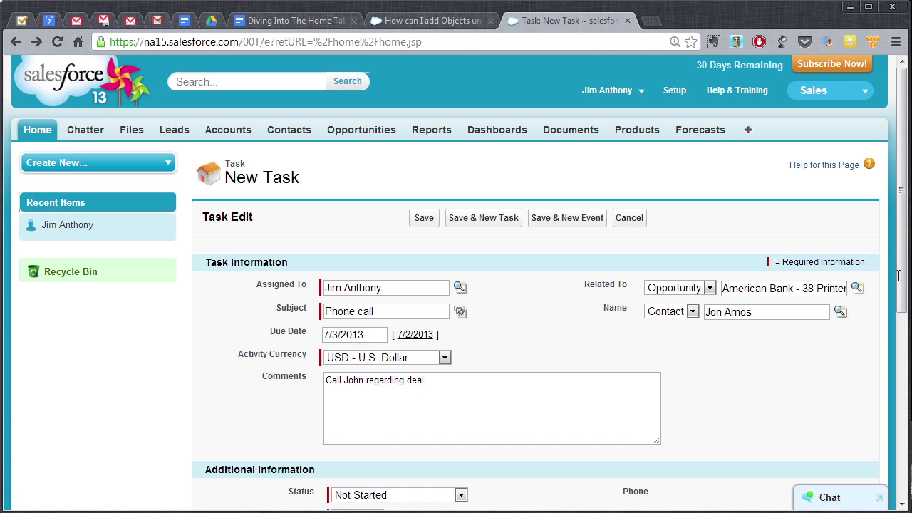
drag(901, 282, 903, 410)
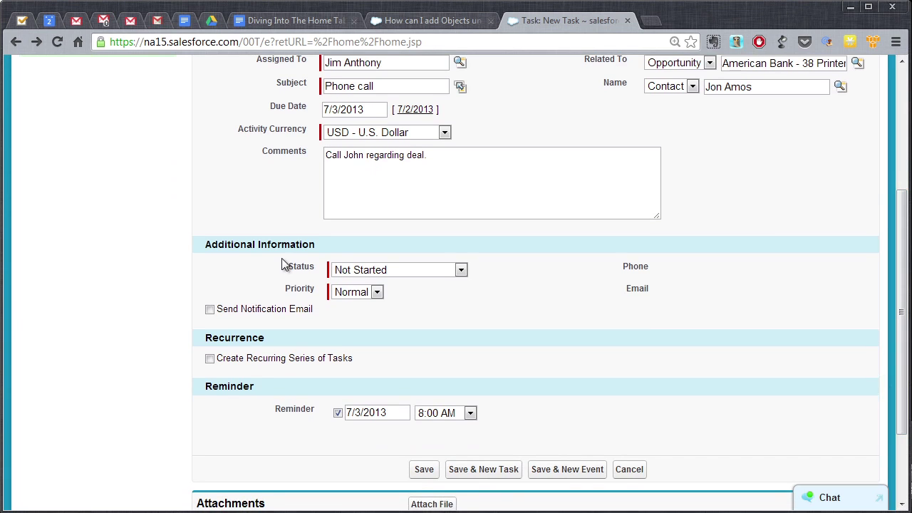
Set status to In Progress, enable notification email as the default, and save.
click(460, 270)
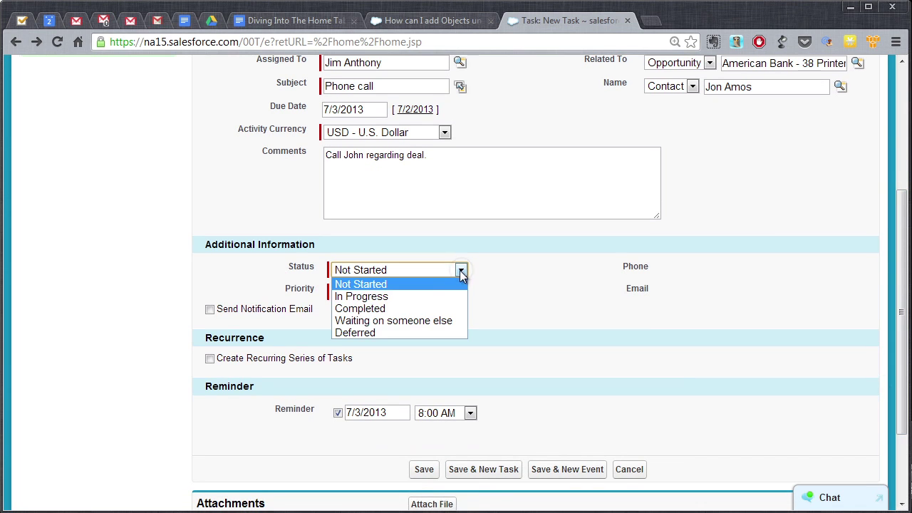
click(412, 295)
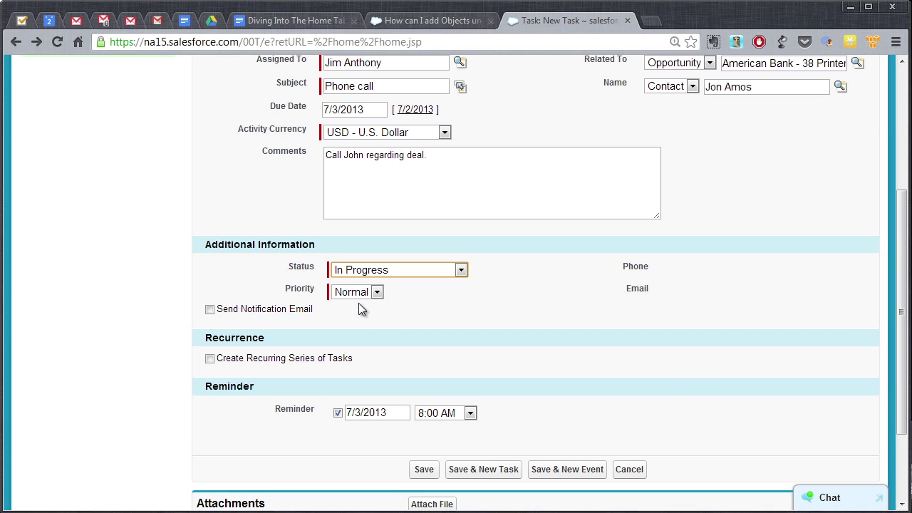
click(209, 310)
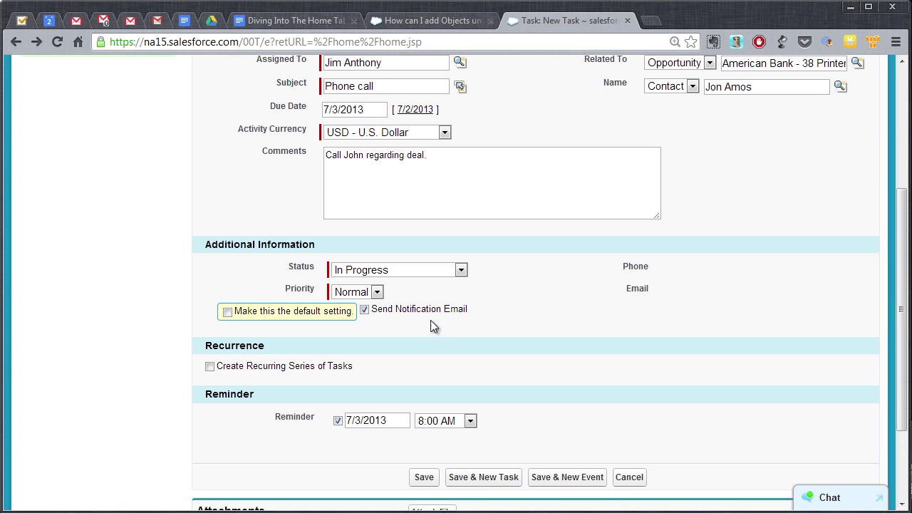
click(228, 311)
mouse_move(431, 458)
mouse_down()
mouse_move(462, 483)
mouse_move(423, 485)
mouse_up()
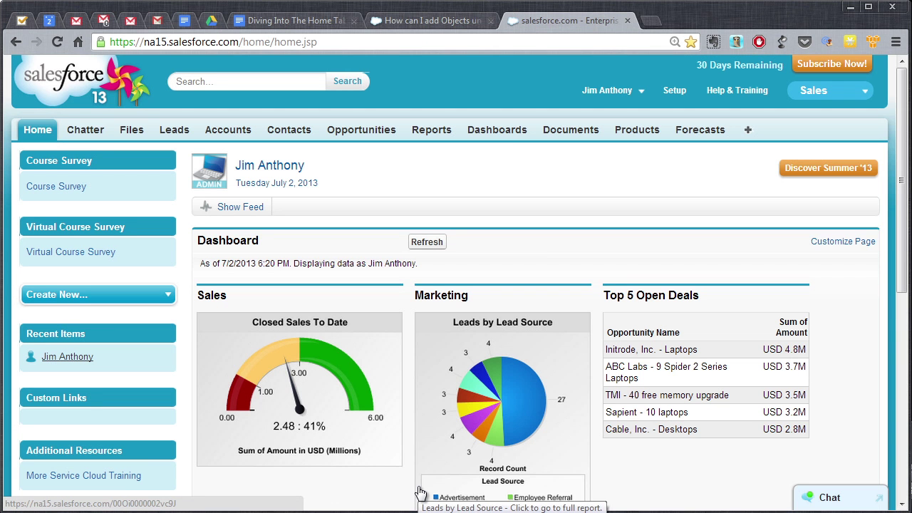
Reload the home page and set My Tasks to Next 7 Days to list the Phone call task.
drag(899, 214, 893, 365)
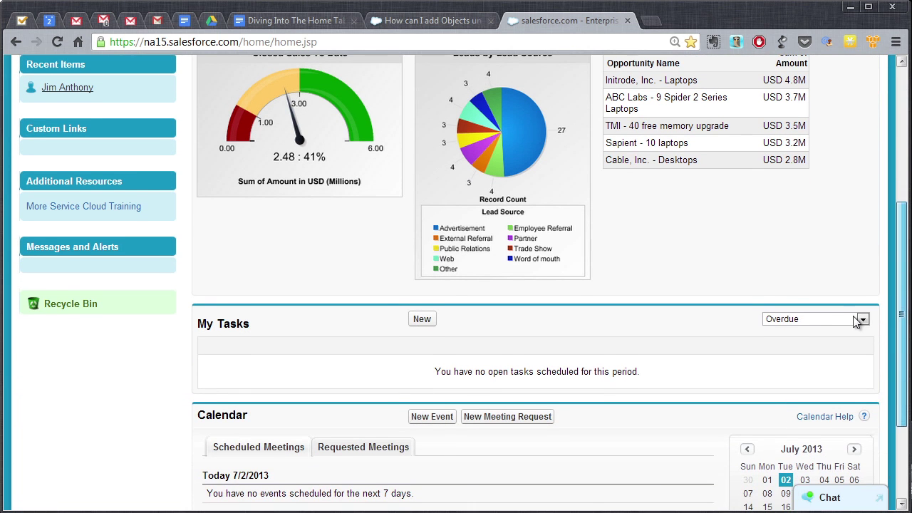
click(57, 44)
scroll(871, 323, down, 2)
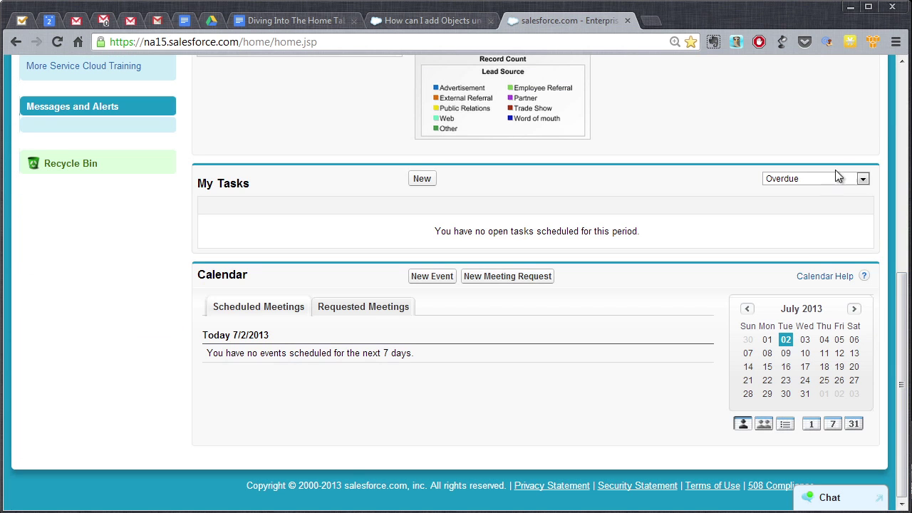
click(862, 180)
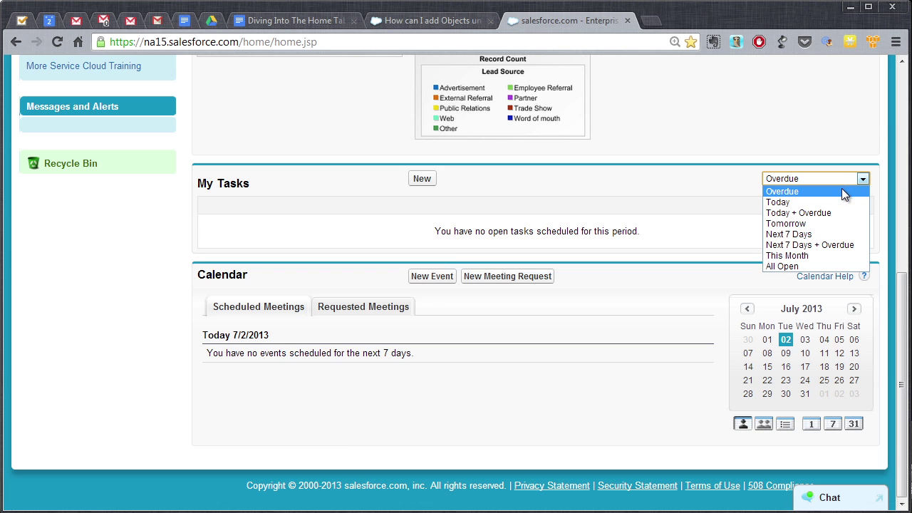
click(811, 234)
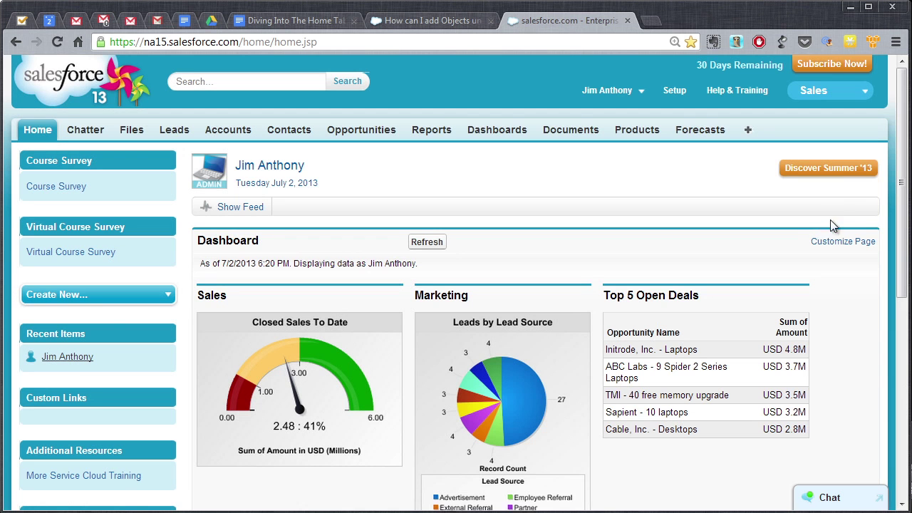
drag(903, 194, 906, 344)
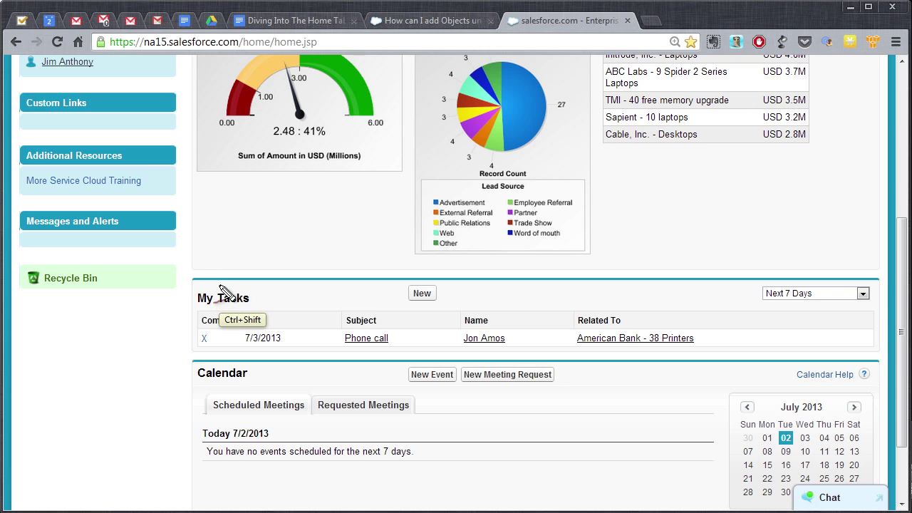
mouse_move(221, 288)
mouse_down()
mouse_move(291, 296)
mouse_move(162, 302)
mouse_up()
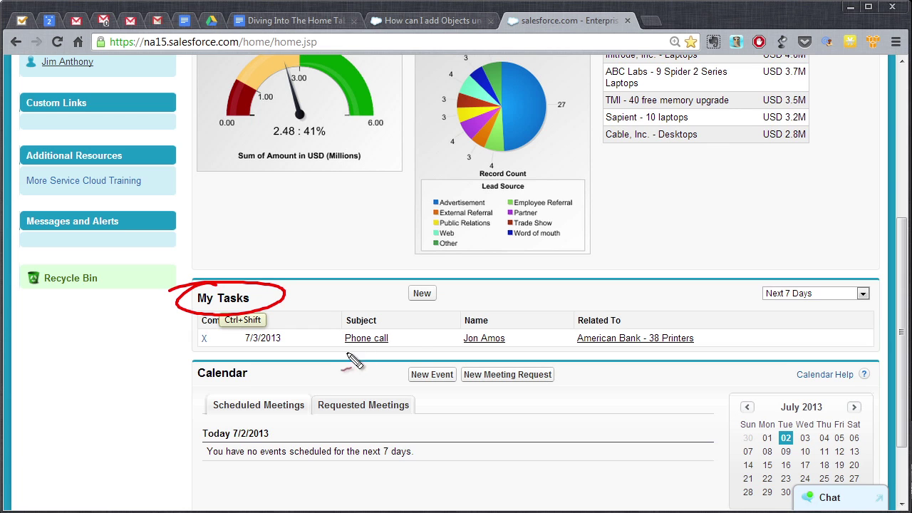
drag(342, 352, 325, 352)
mouse_move(494, 333)
mouse_down()
mouse_move(527, 342)
mouse_move(467, 324)
mouse_up()
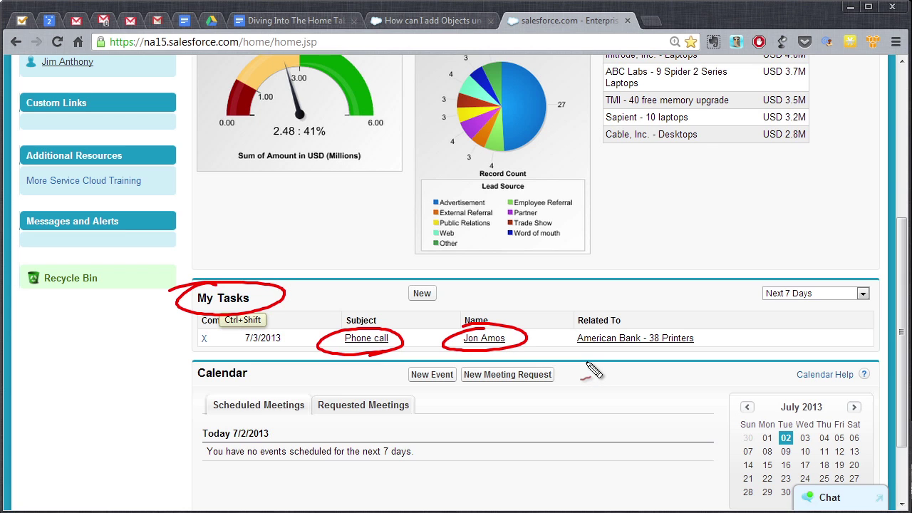
mouse_move(427, 362)
mouse_down()
mouse_move(468, 373)
mouse_move(385, 371)
mouse_up()
mouse_move(256, 400)
mouse_down()
mouse_move(191, 386)
mouse_move(245, 396)
mouse_up()
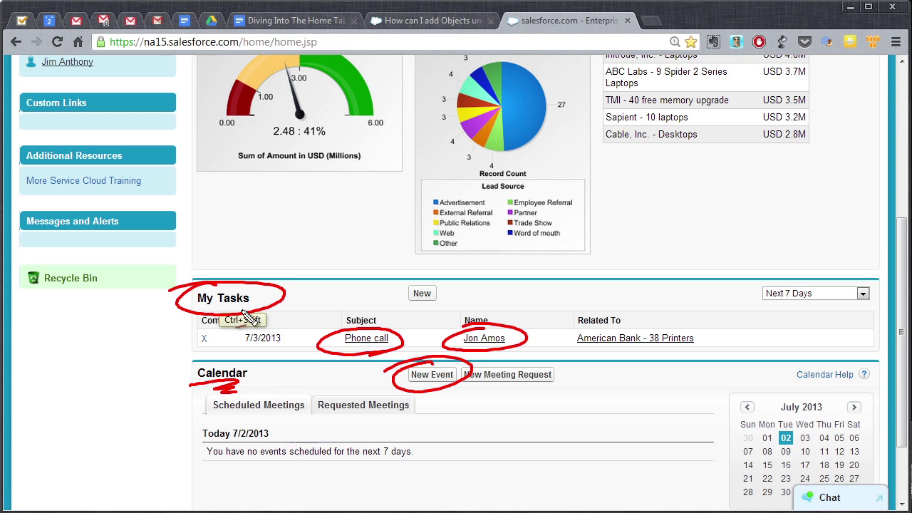
drag(245, 343, 258, 340)
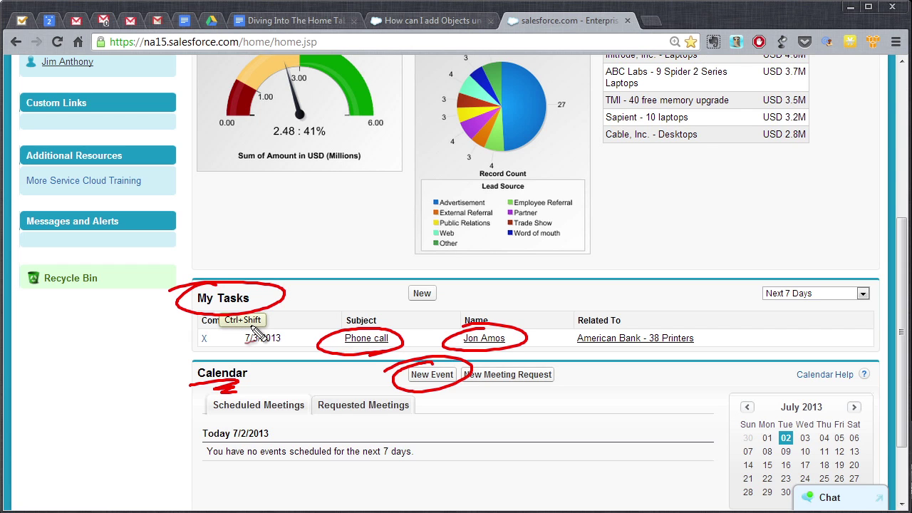